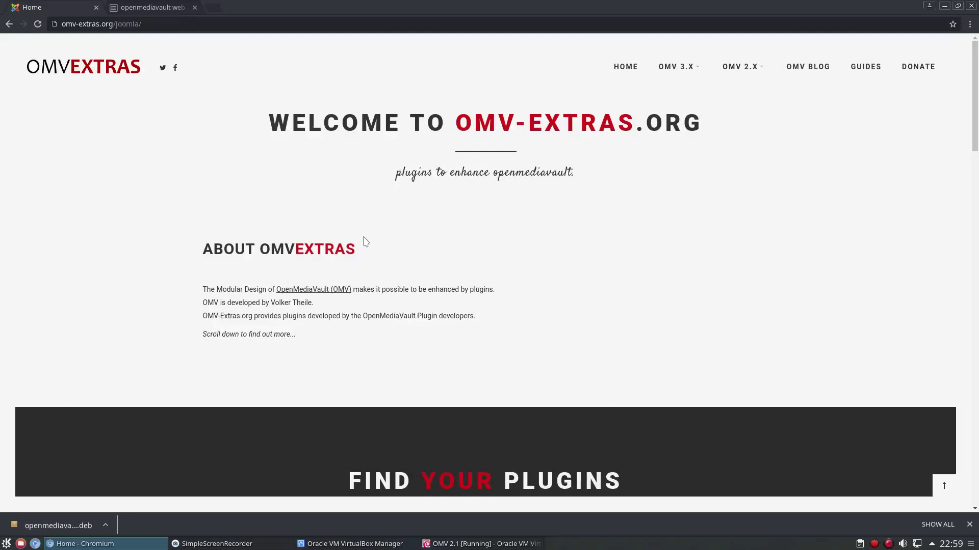
Step: Open System > Plugins in openmediavault and scroll through the available package sections
left_click(123, 9)
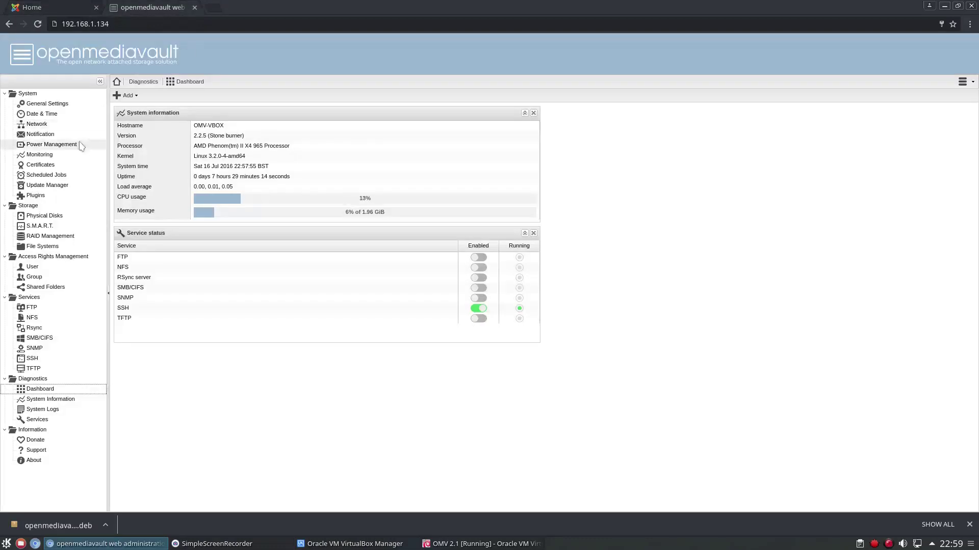
left_click(36, 195)
scroll(182, 233, "down", 5)
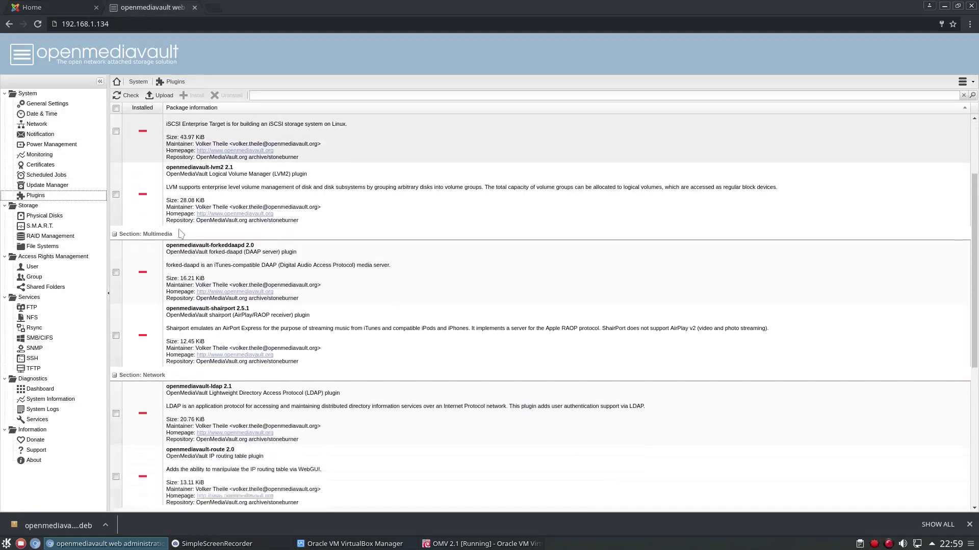
scroll(179, 237, "down", 3)
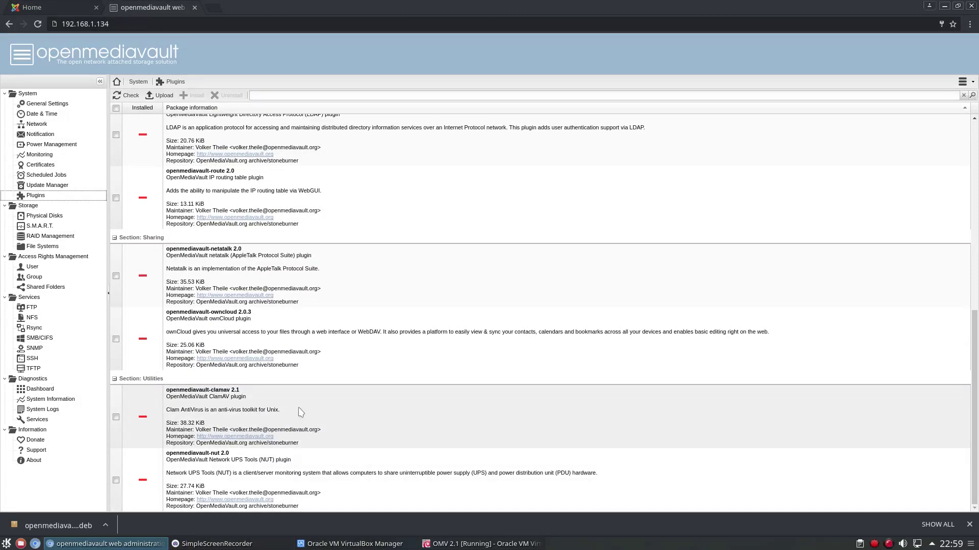
scroll(301, 407, "up", 7)
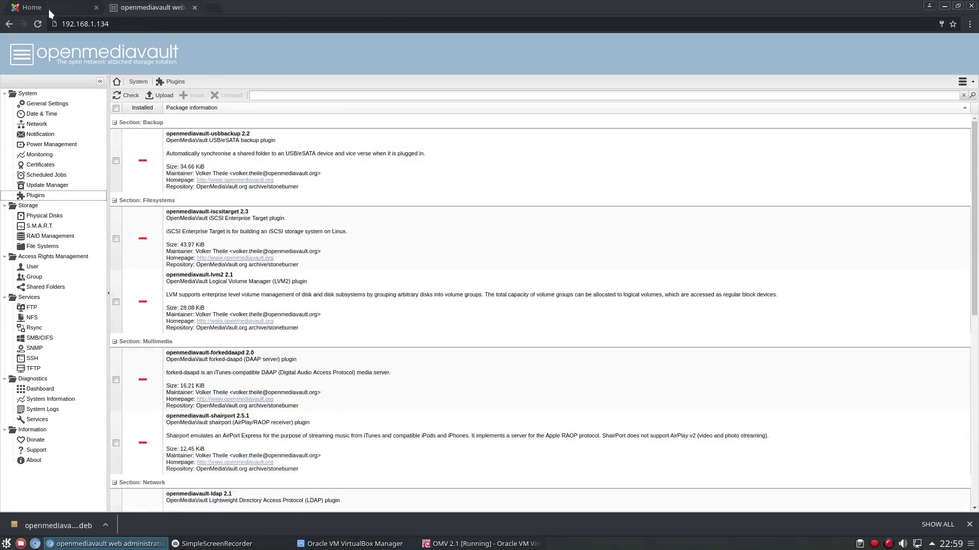
Step: Return to the omv-extras.org home page and reveal the OMV 3.X and OMV 2.X menus
left_click(50, 8)
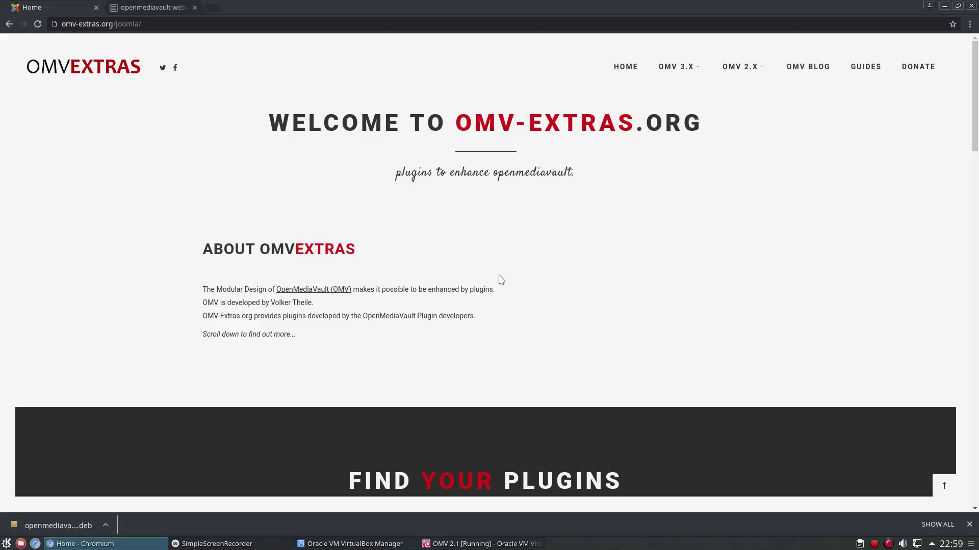
scroll(502, 279, "down", 3)
scroll(494, 280, "up", 3)
mouse_move(678, 71)
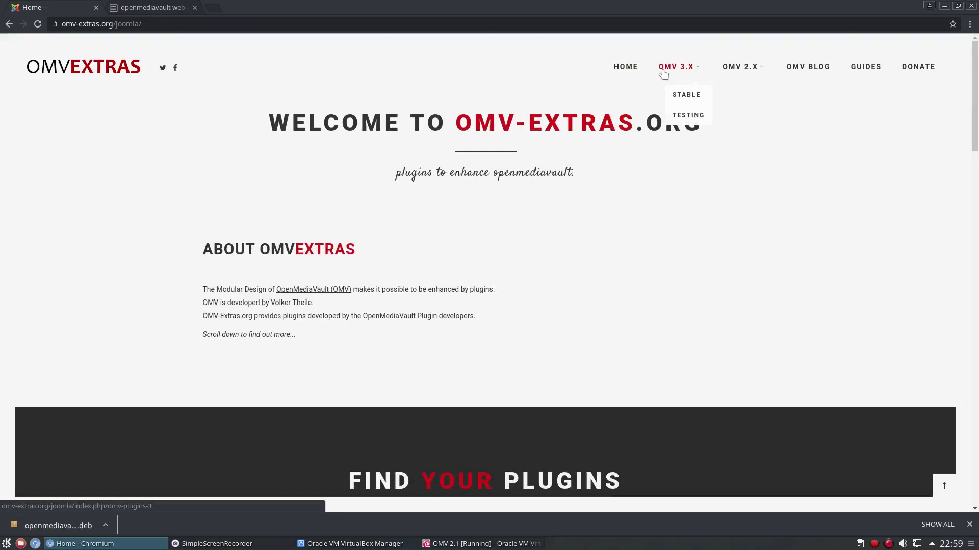
mouse_move(733, 67)
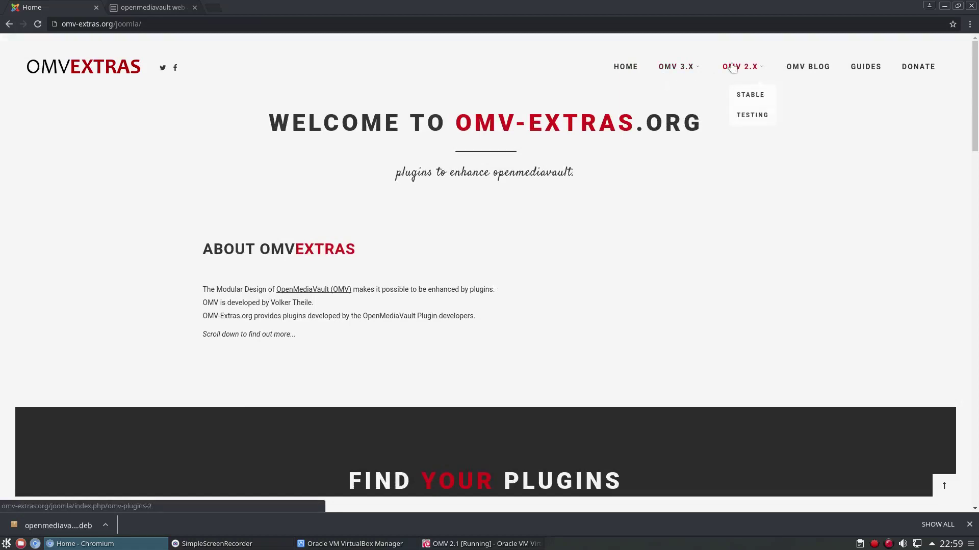
Step: Browse the OMV 2.X Stable plugin list, highlighting the BTSYNC heading along the way
left_click(745, 99)
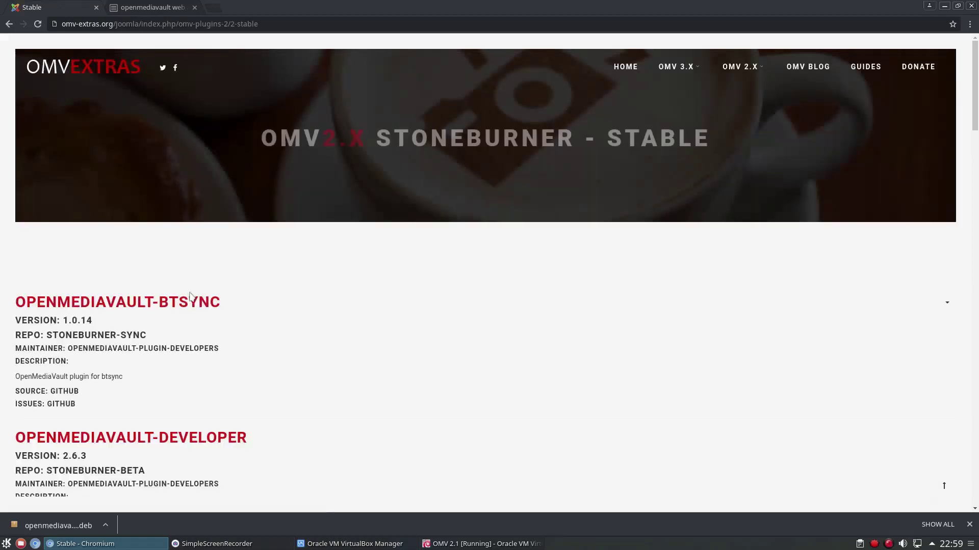
scroll(191, 298, "down", 4)
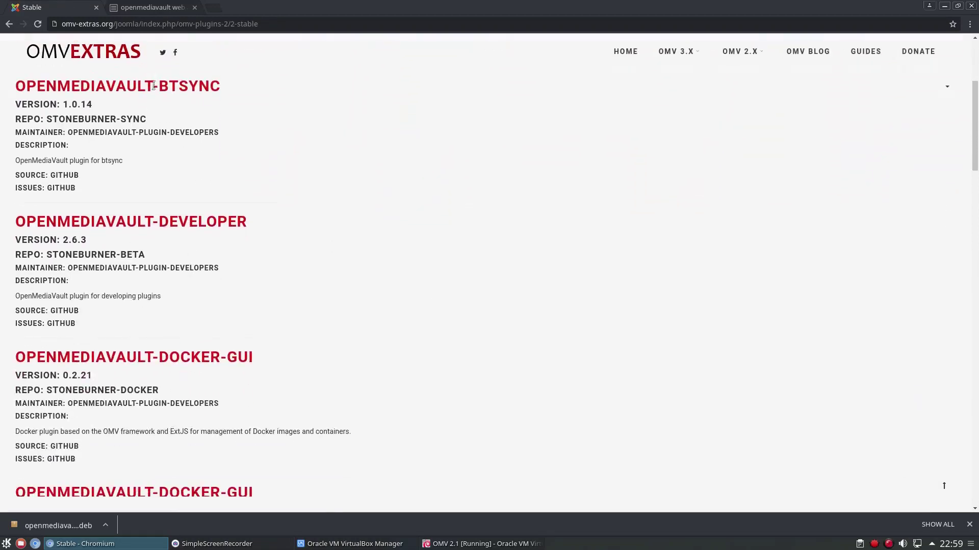
left_click_drag(158, 88, 235, 83)
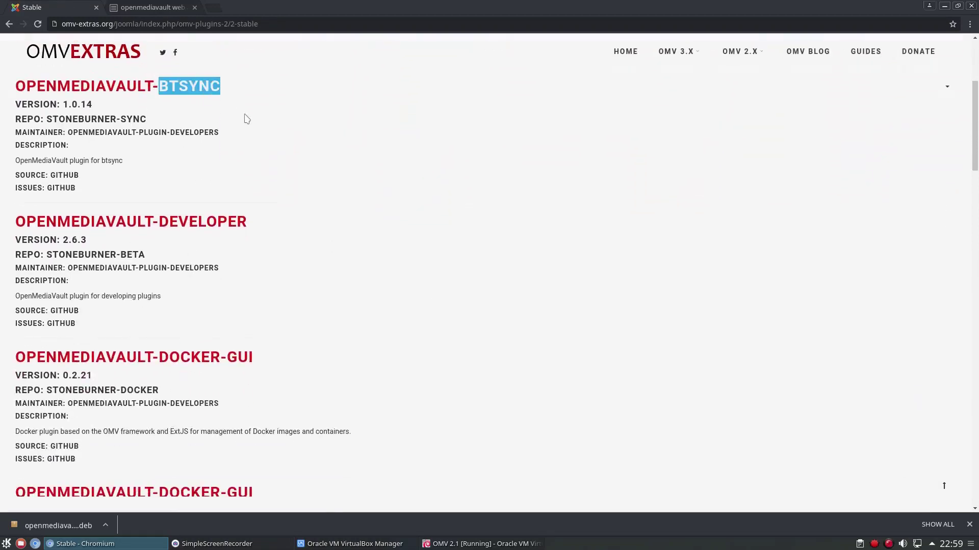
scroll(250, 140, "down", 1)
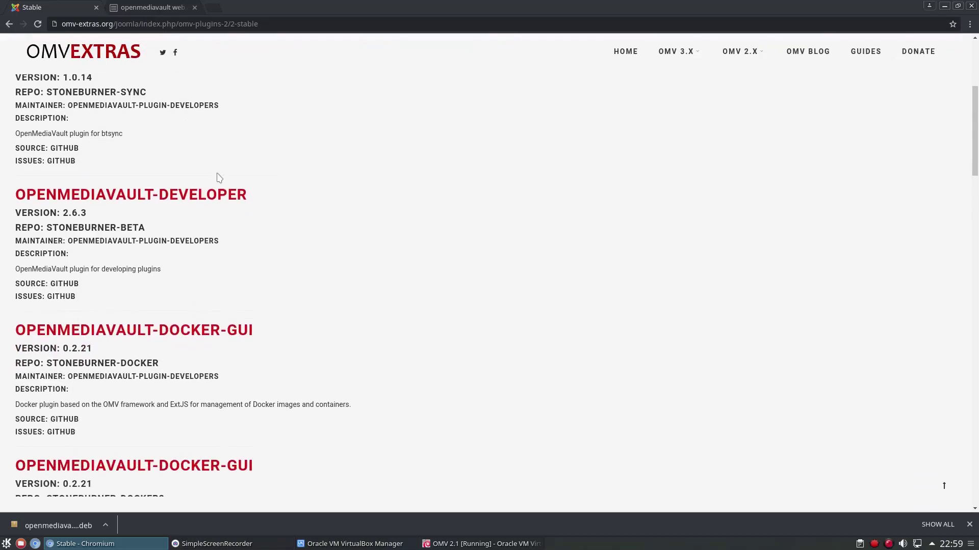
scroll(158, 264, "down", 3)
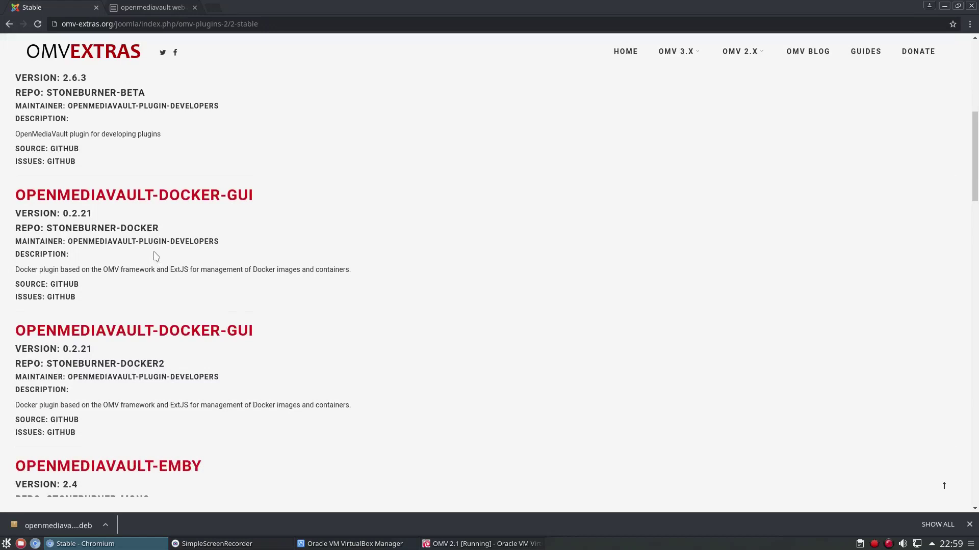
scroll(156, 259, "down", 1)
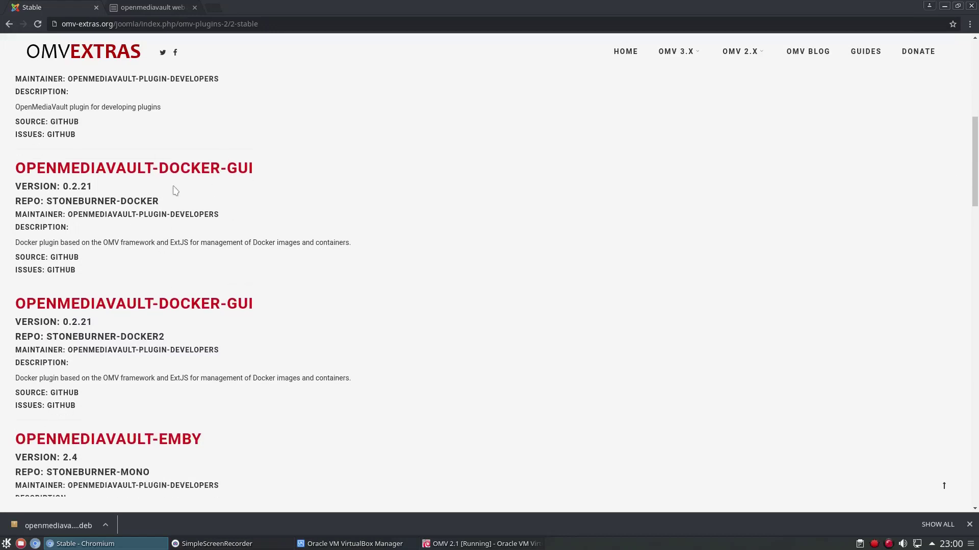
scroll(174, 190, "down", 7)
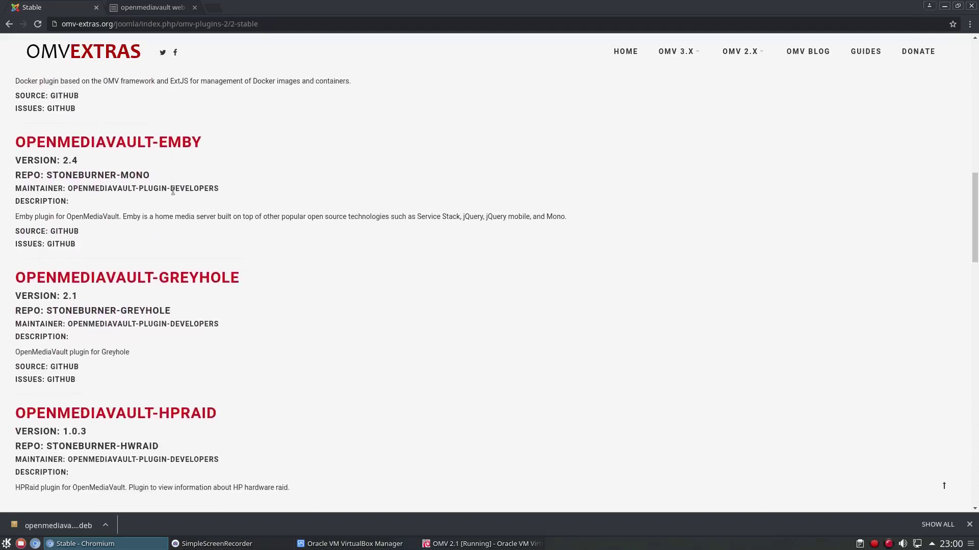
scroll(175, 195, "down", 3)
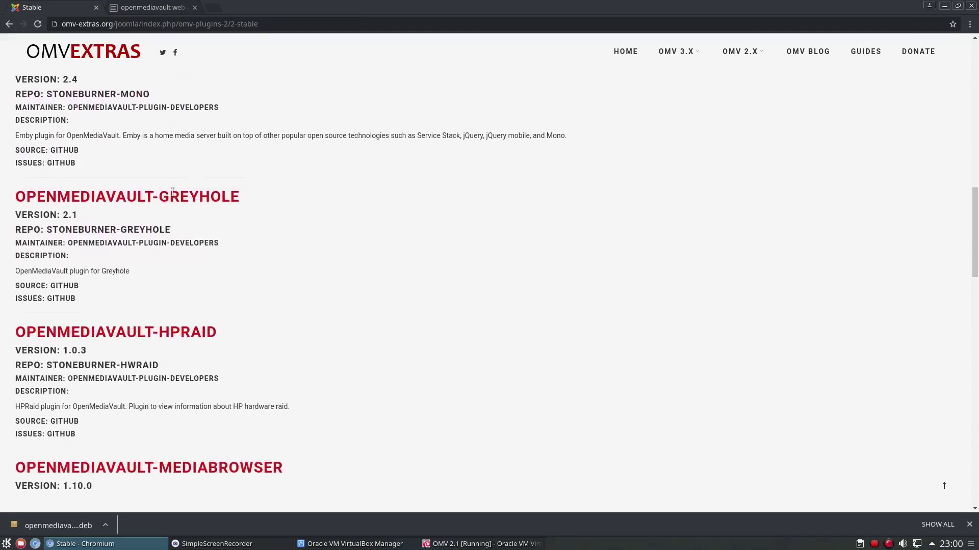
scroll(159, 175, "up", 3)
scroll(173, 172, "down", 5)
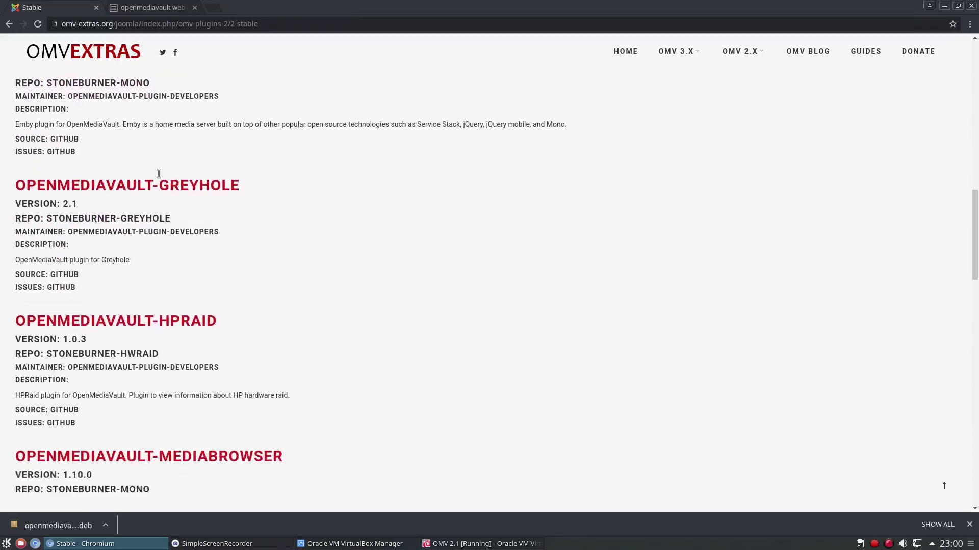
scroll(181, 314, "down", 6)
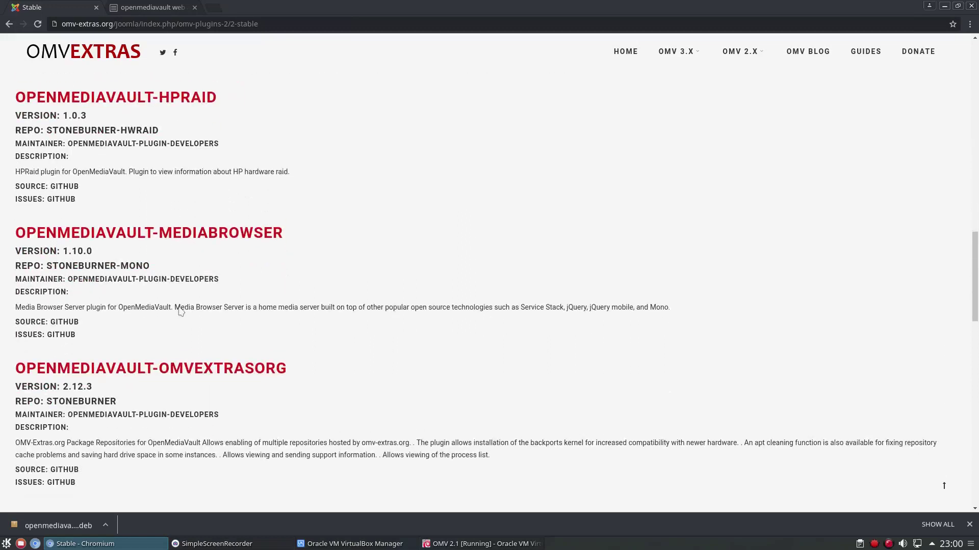
scroll(170, 203, "down", 6)
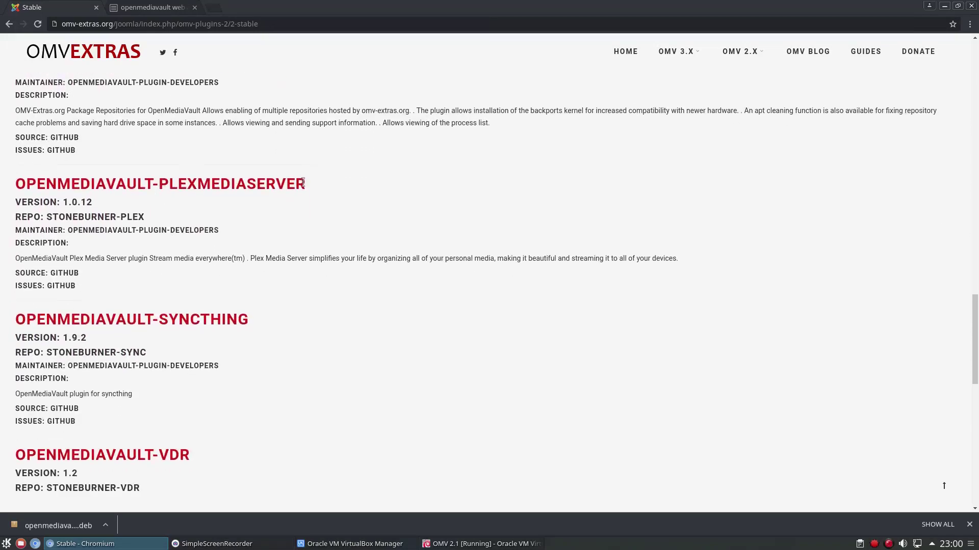
scroll(206, 360, "down", 2)
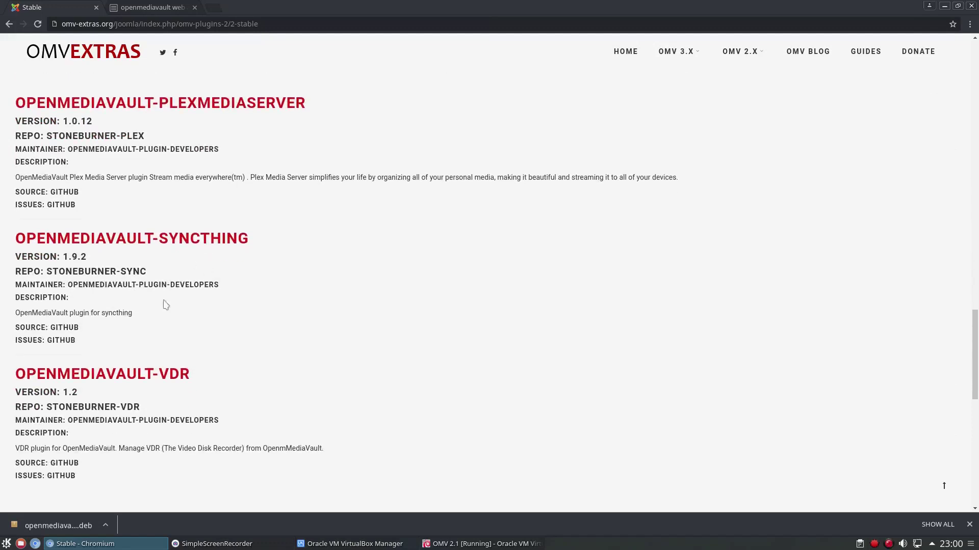
scroll(200, 310, "down", 1)
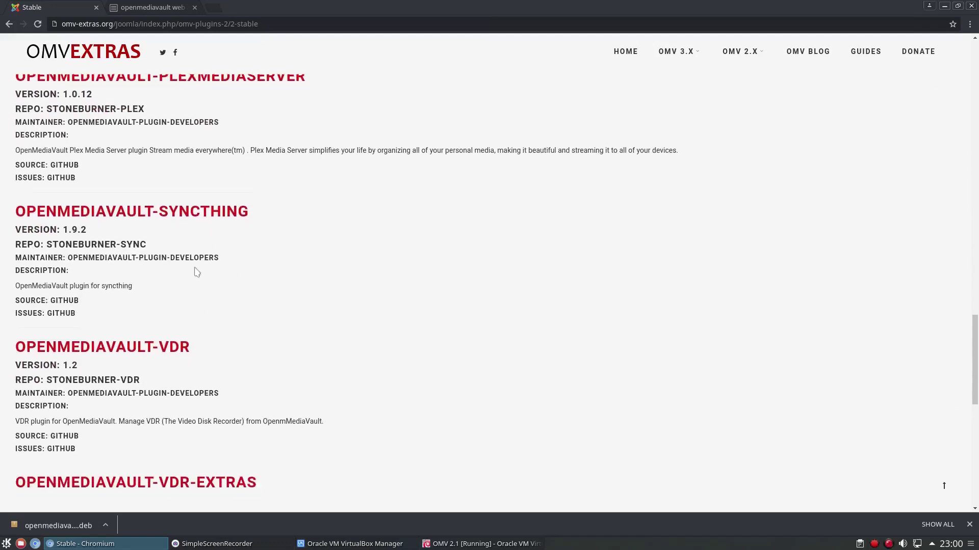
scroll(219, 243, "down", 5)
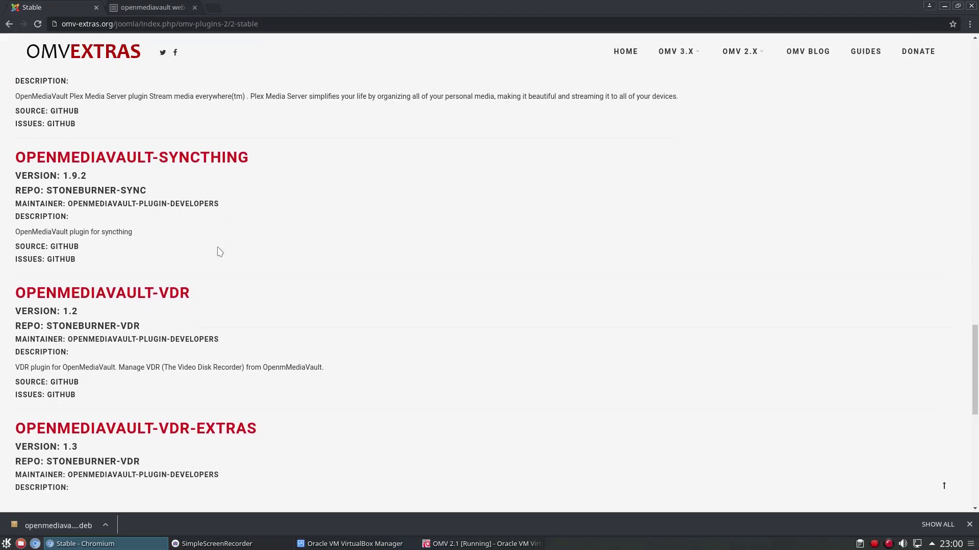
scroll(224, 260, "down", 13)
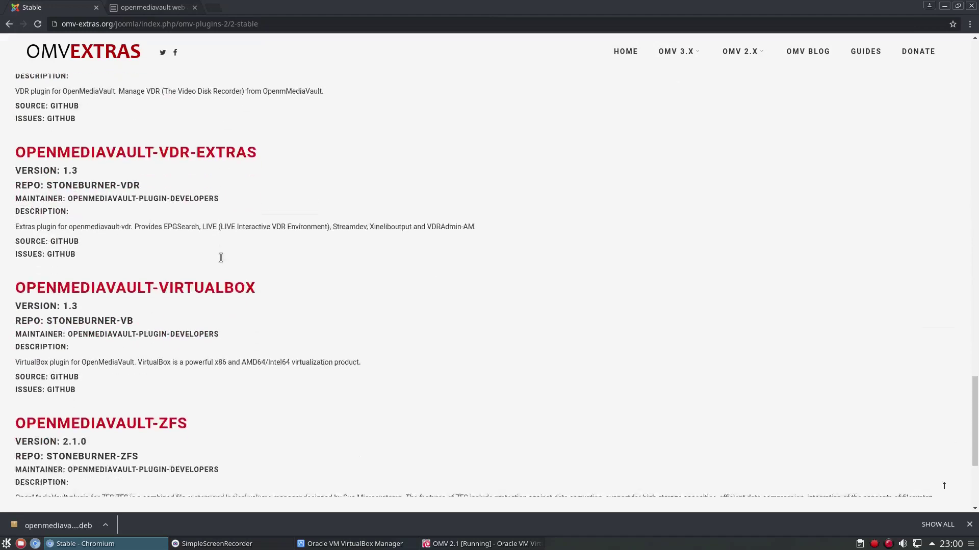
scroll(242, 291, "up", 20)
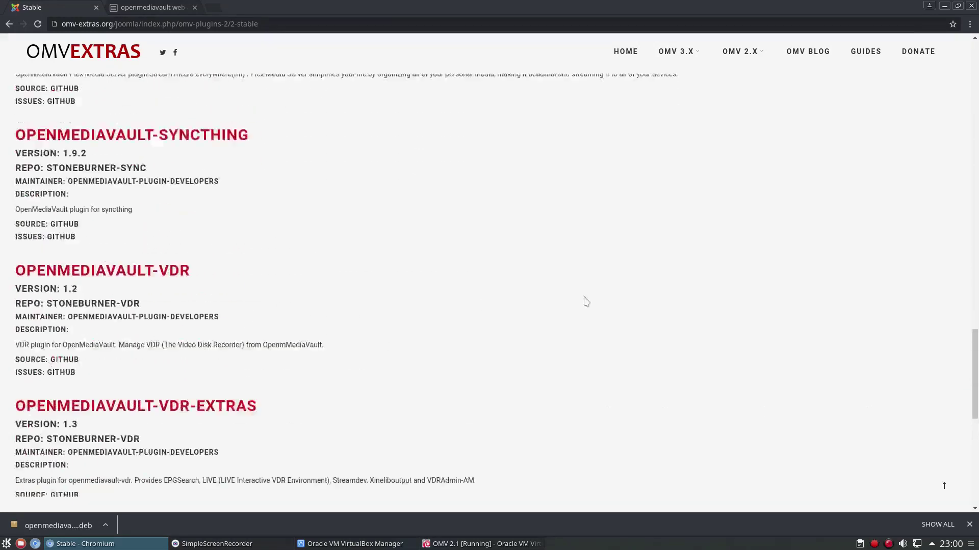
scroll(260, 193, "up", 19)
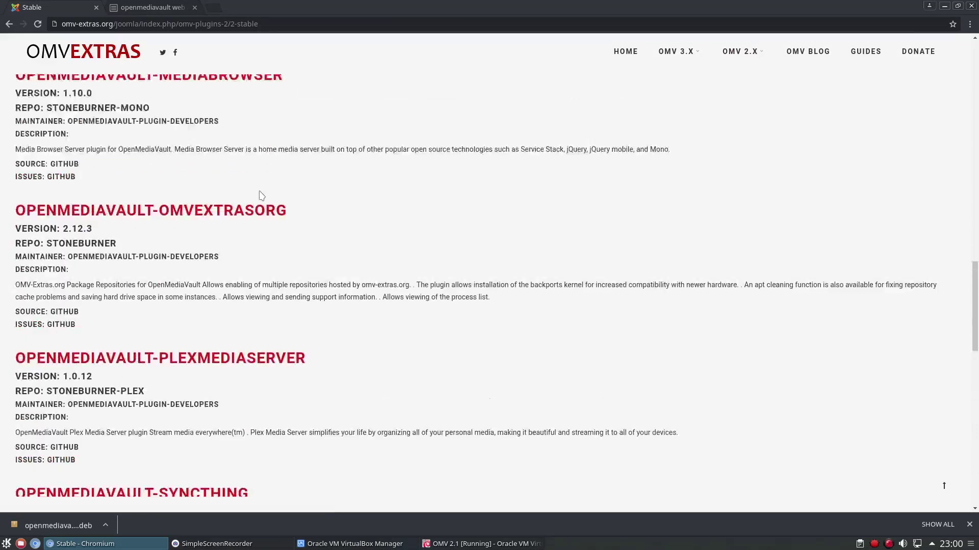
scroll(285, 198, "up", 20)
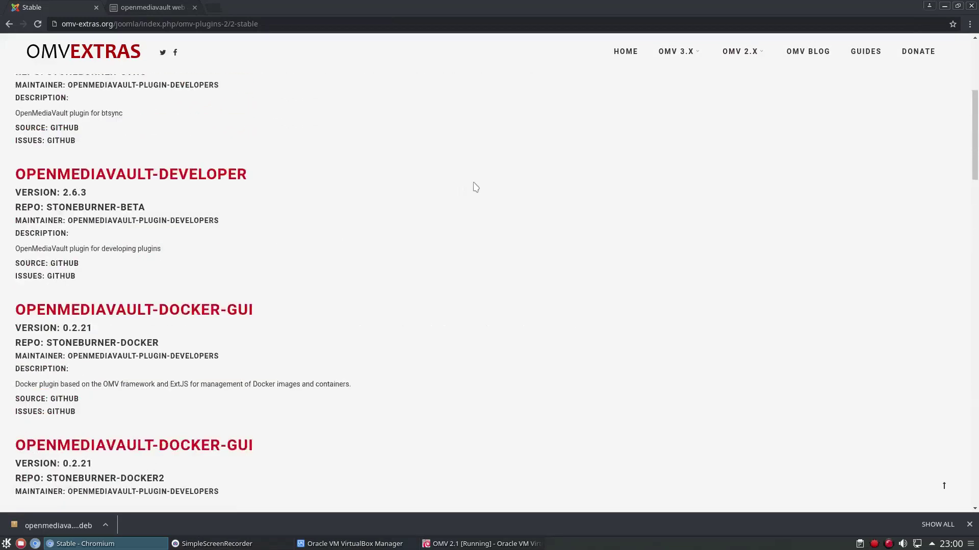
Step: Open the OMV 2.X Testing plugin list showing the Sonarr and ZFS plugins
mouse_move(743, 69)
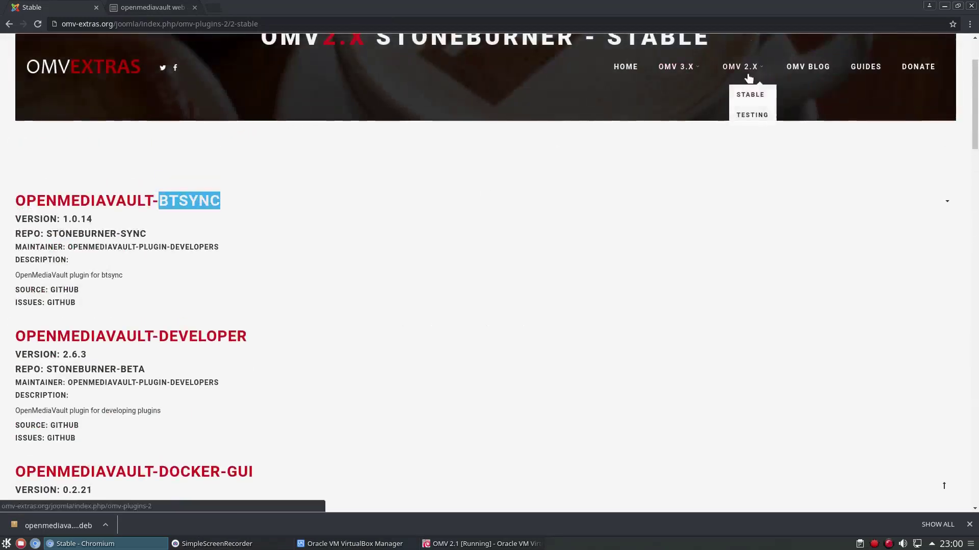
left_click(752, 116)
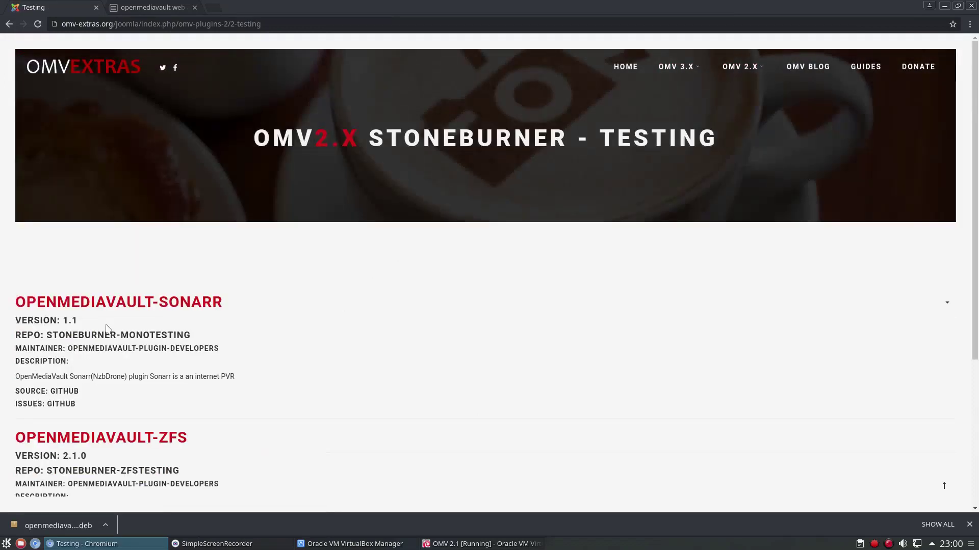
scroll(91, 366, "down", 7)
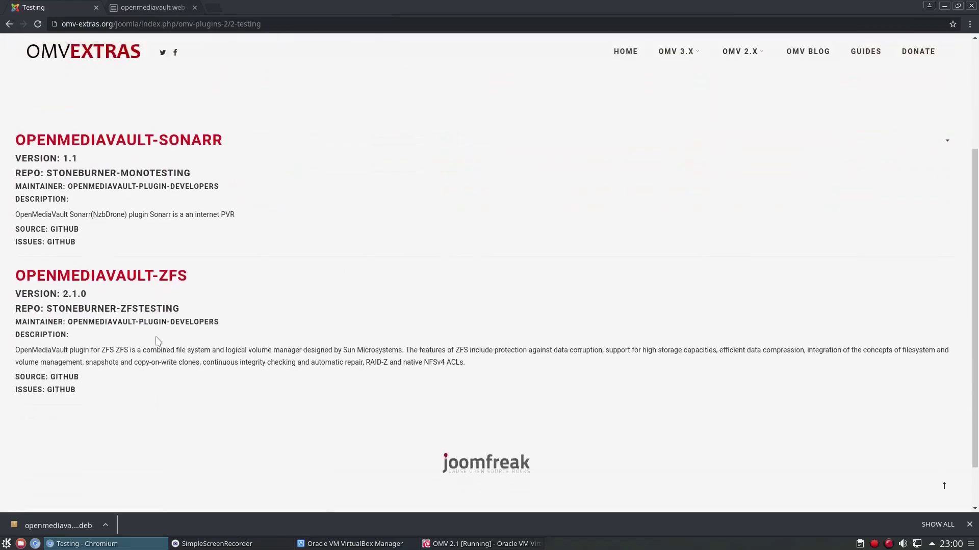
scroll(157, 339, "up", 1)
scroll(308, 290, "up", 3)
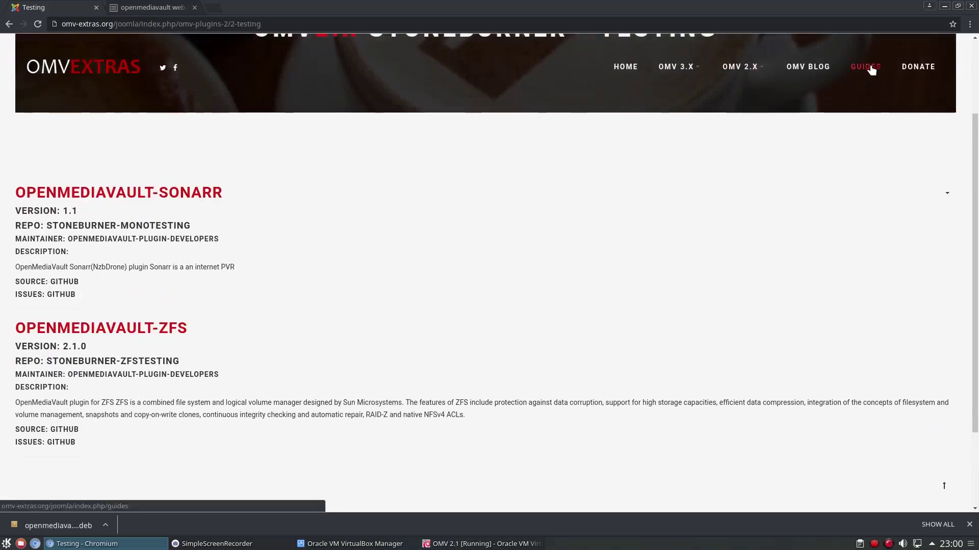
Step: Download and keep the OMV 2.x omv-extras .deb from GUIDES, then return to openmediavault
left_click(868, 68)
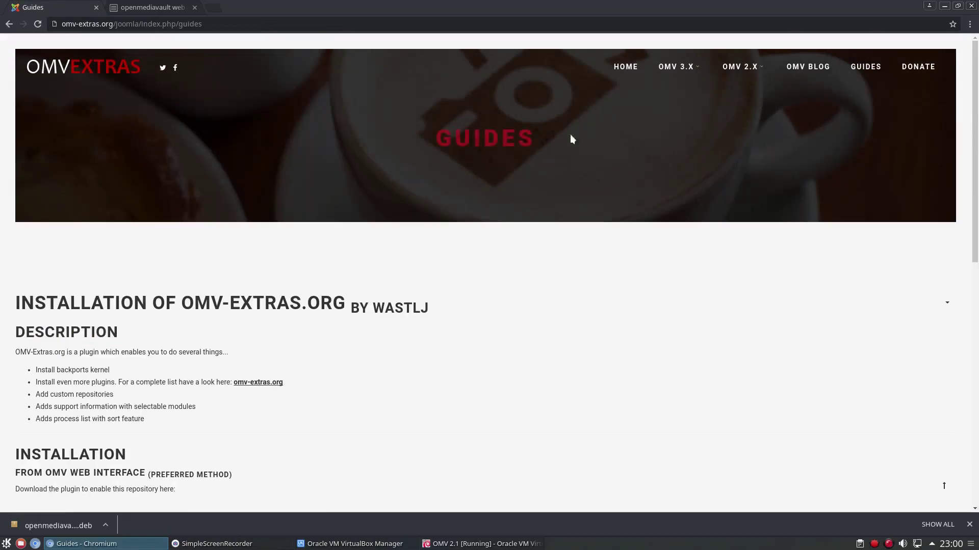
scroll(112, 361, "down", 14)
scroll(110, 358, "up", 8)
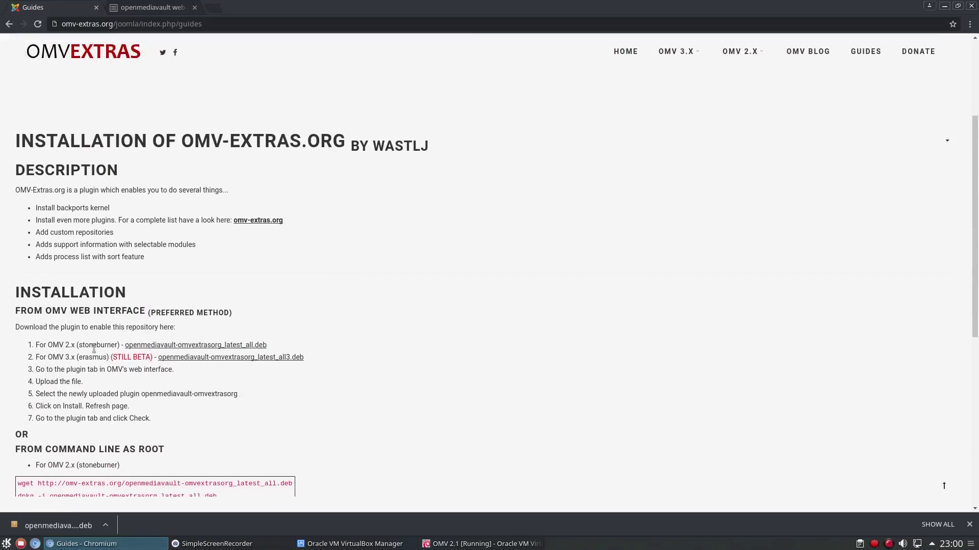
left_click(261, 346)
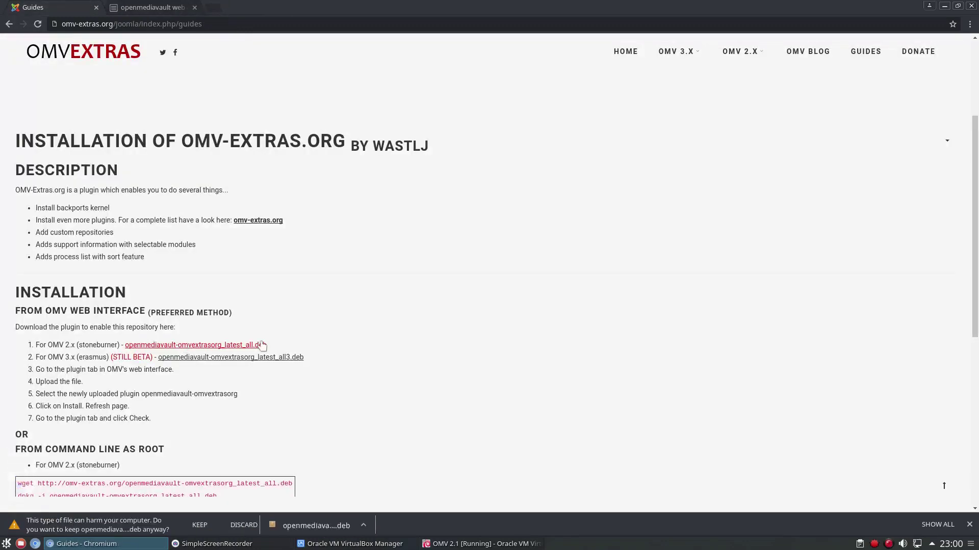
left_click(196, 525)
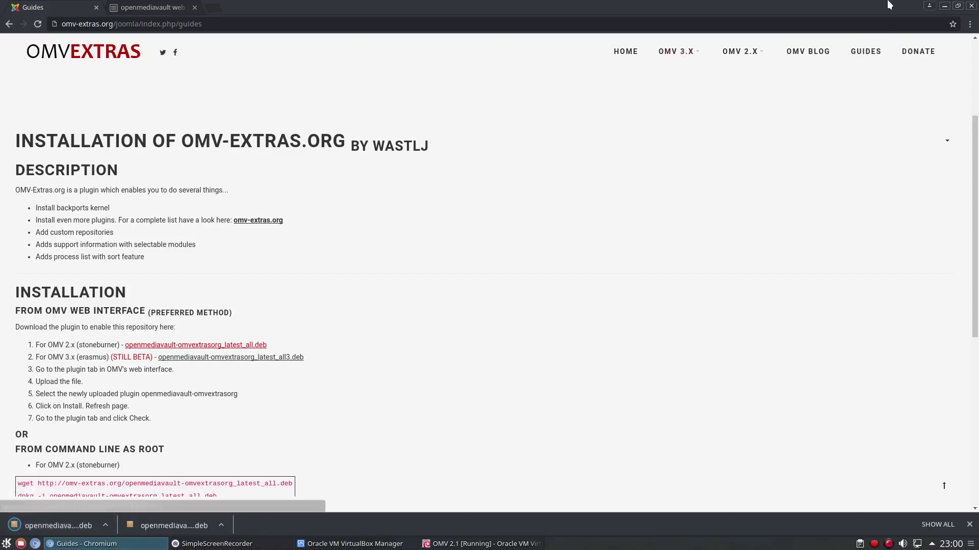
left_click(133, 9)
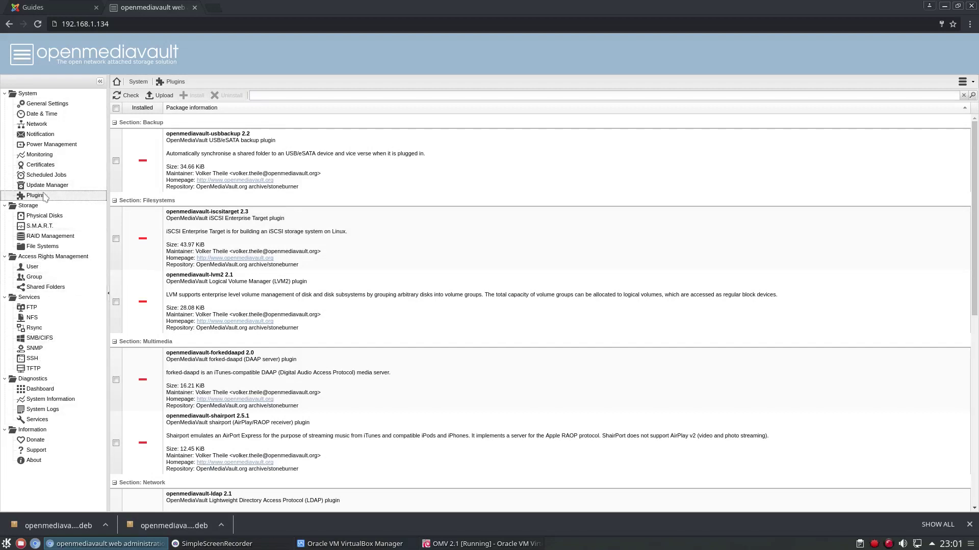
Step: Upload openmediavault-omvextrasorg_latest_all.deb from the Downloads folder as a plugin package
left_click(157, 96)
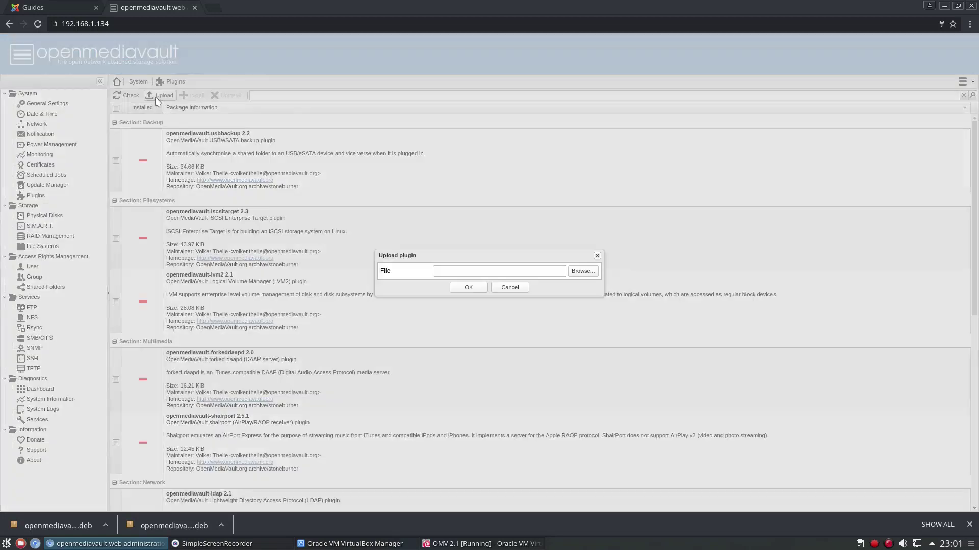
left_click(578, 272)
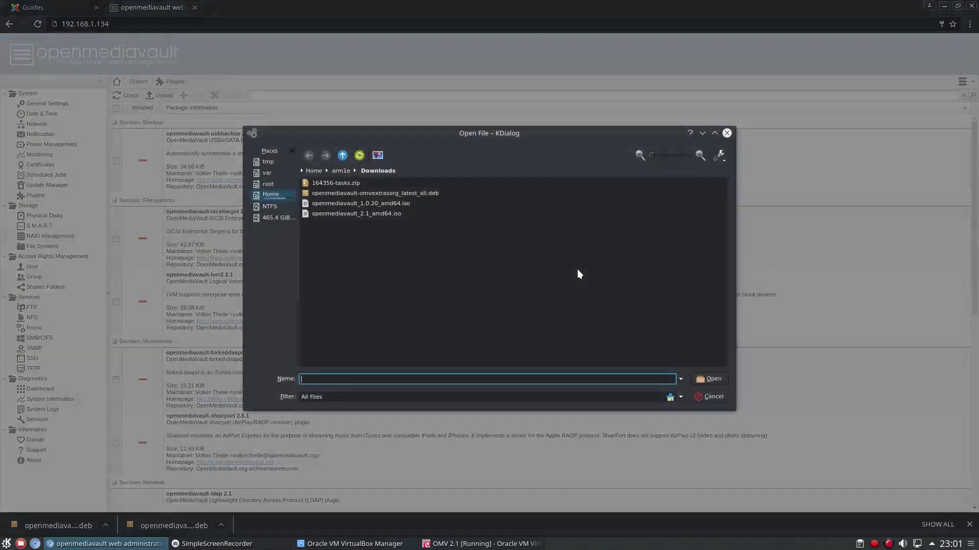
left_click(340, 214)
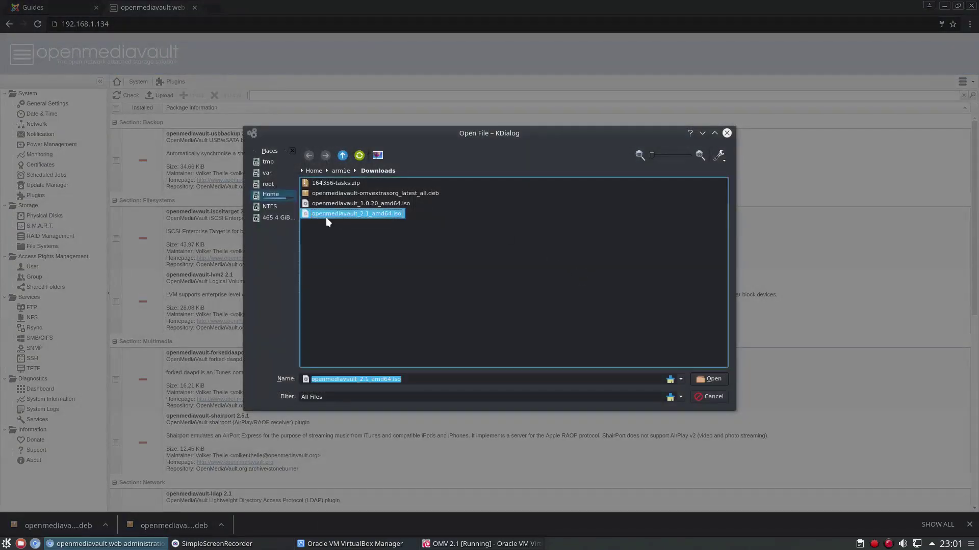
left_click(339, 197)
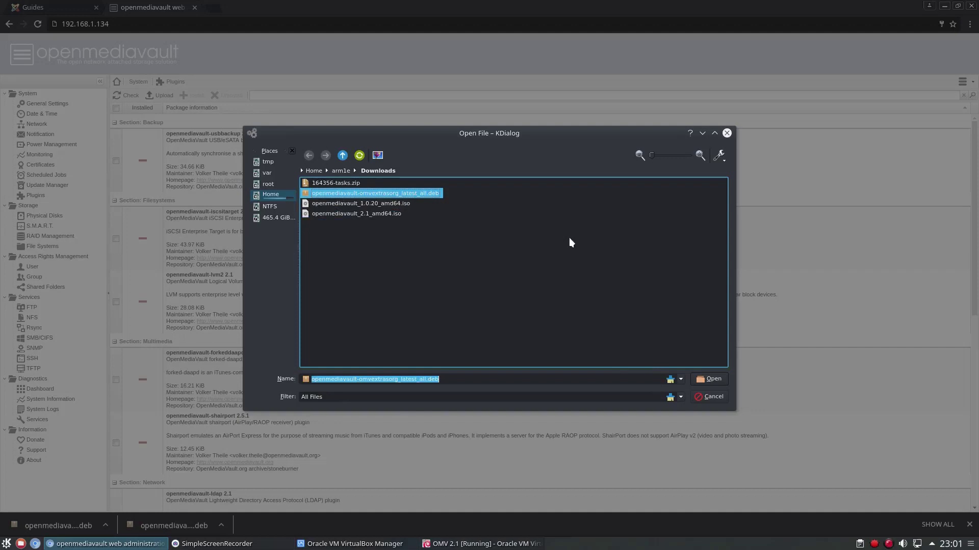
left_click(719, 381)
left_click(473, 287)
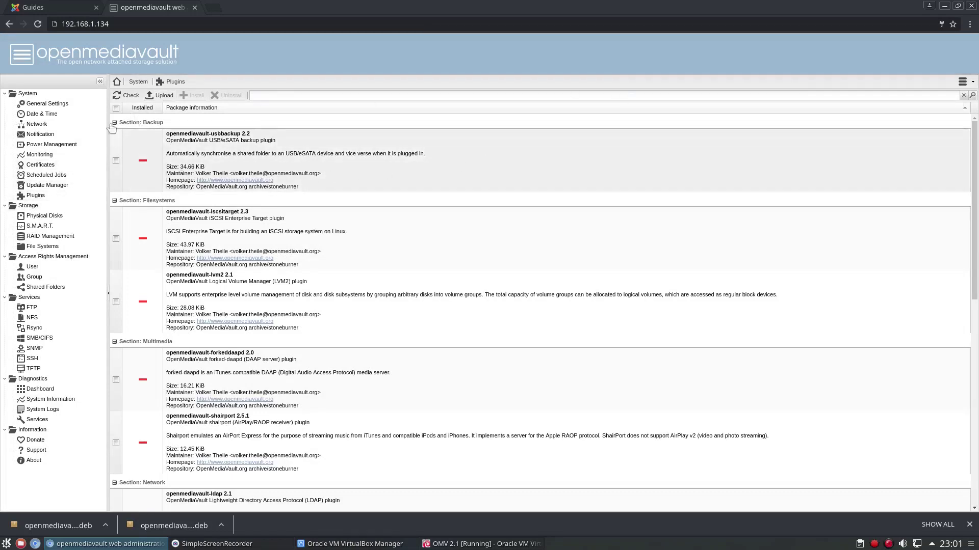
Step: Collapse Backup, Filesystems, Multimedia and Network to reveal omvextrasorg 2.13.2 under Utilities
scroll(153, 301, "down", 2)
scroll(153, 301, "down", 2)
scroll(137, 214, "up", 3)
left_click(115, 123)
left_click(115, 137)
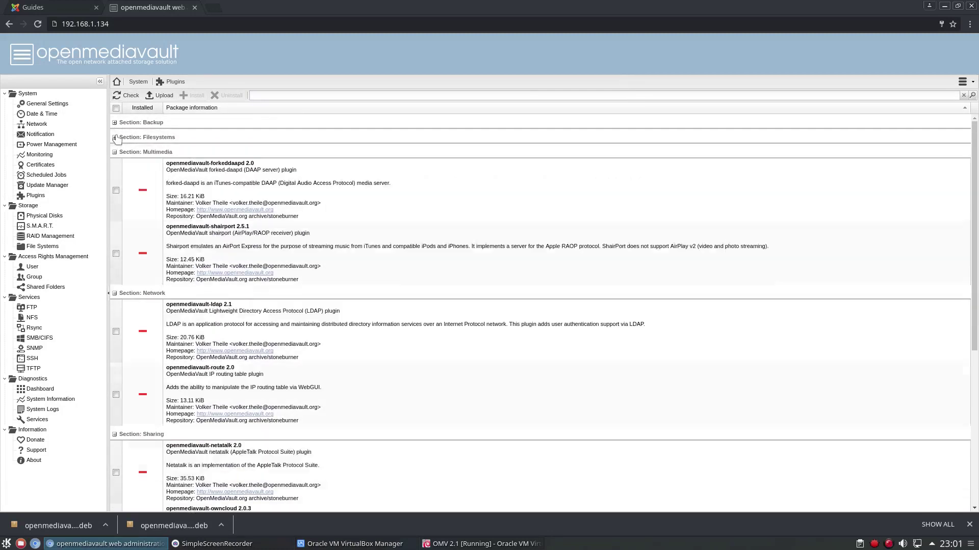
left_click(115, 152)
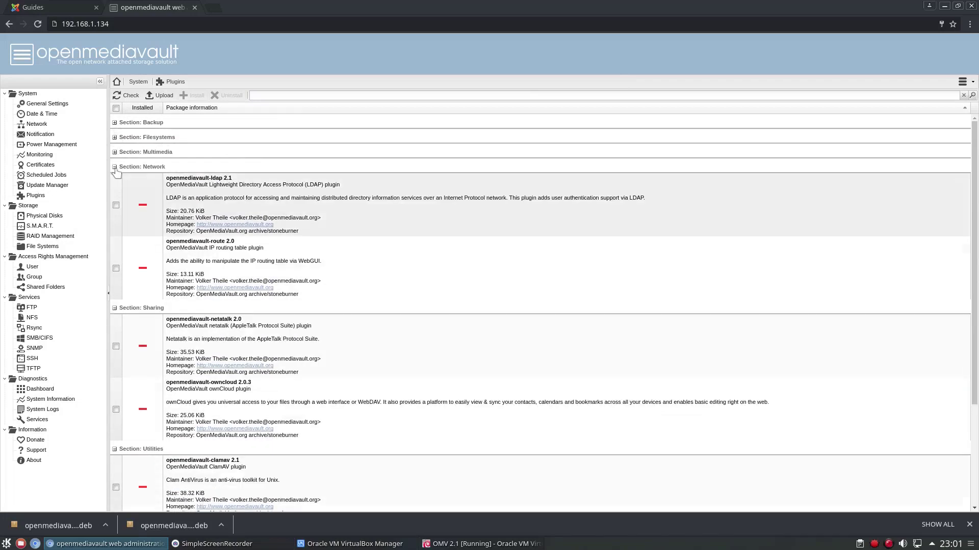
left_click(115, 167)
scroll(119, 321, "down", 1)
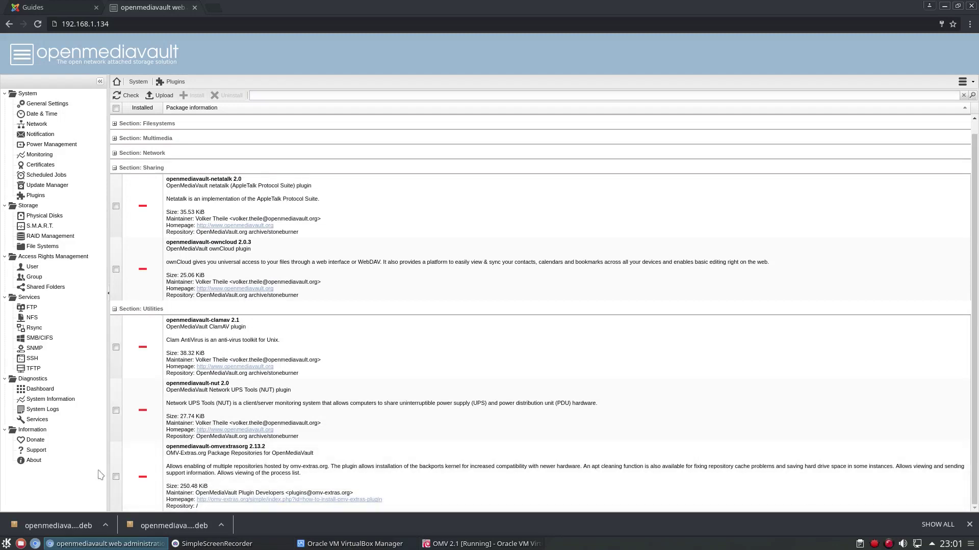
Step: Install the omvextrasorg plugin, close the finished log and let the interface reload
left_click(116, 478)
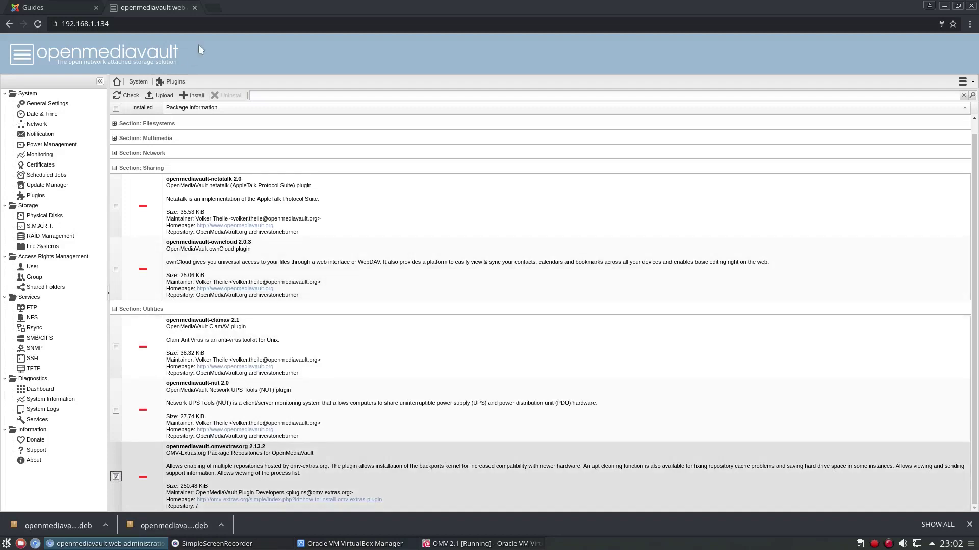
left_click(193, 96)
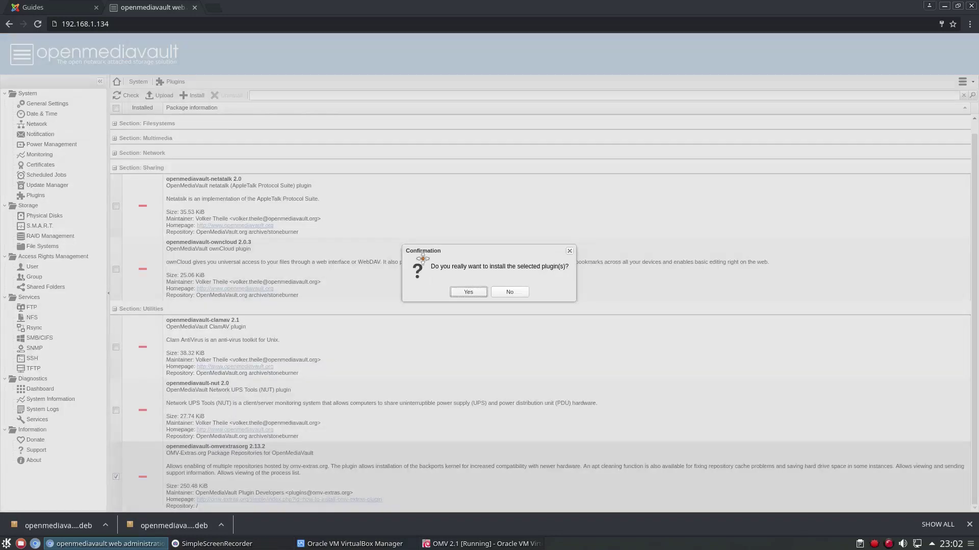
left_click(468, 293)
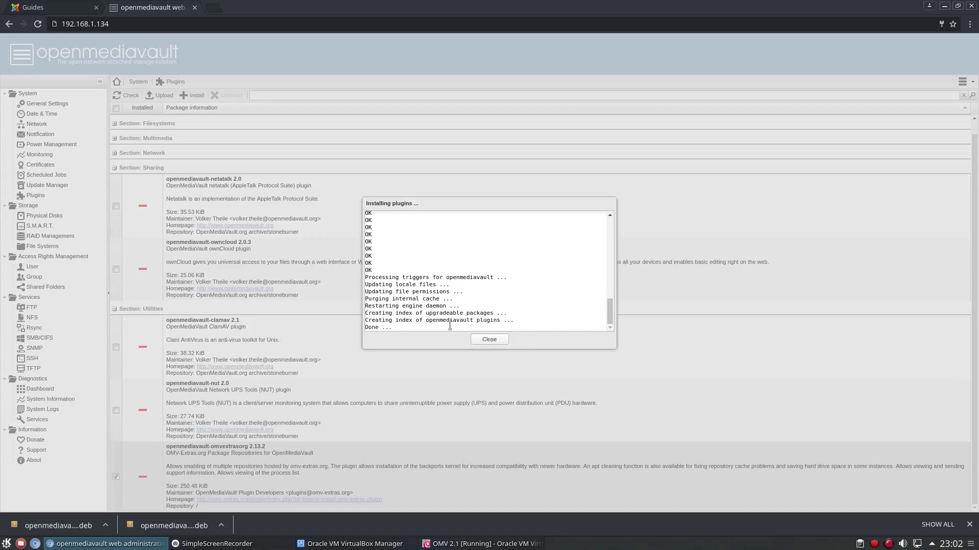
left_click(484, 341)
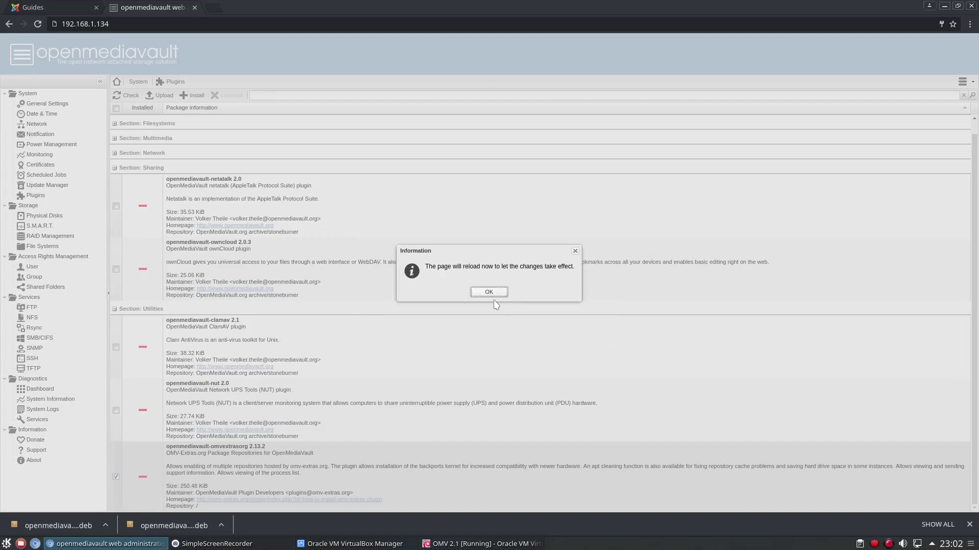
left_click(488, 293)
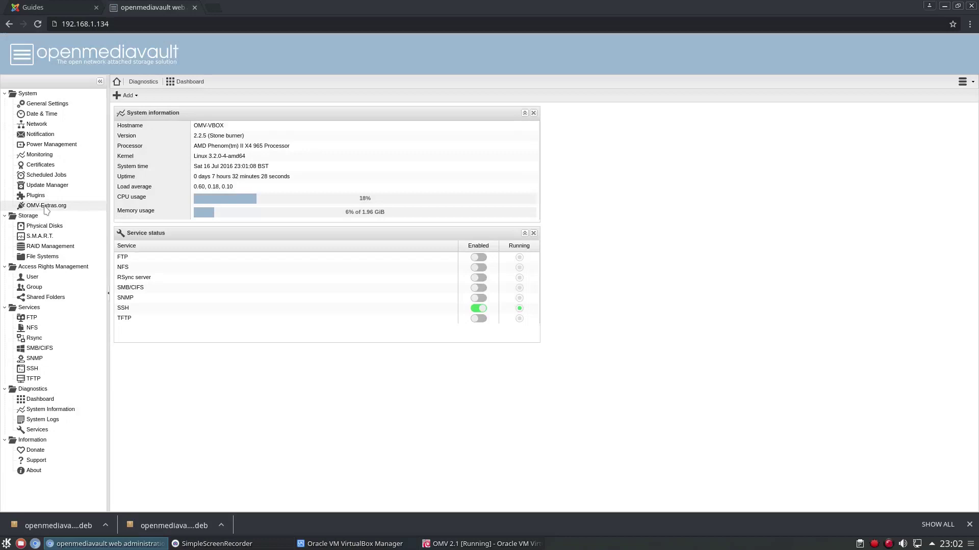
Step: Turn on the Testing, BTSync, Plex and Mono repositories in OMV-Extras.org, then save and apply
left_click(45, 206)
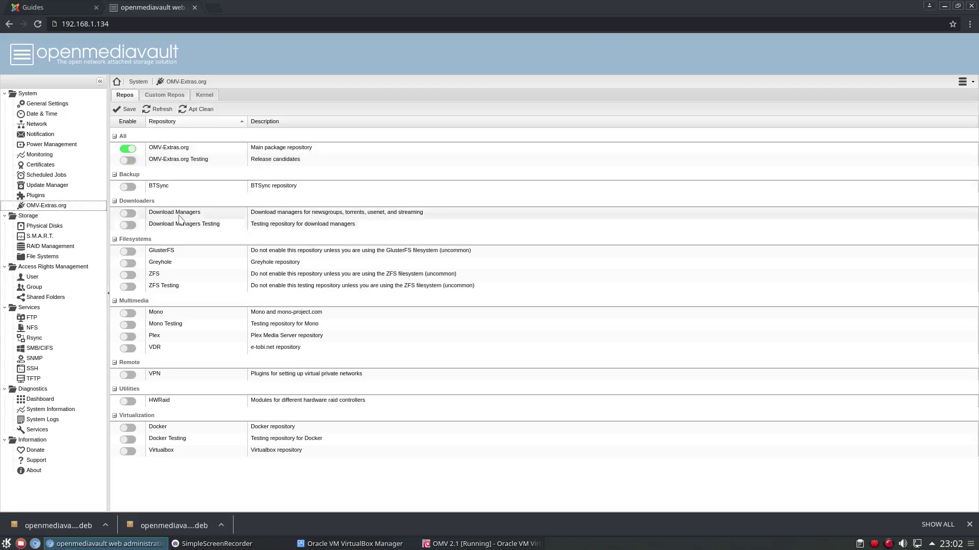
left_click(128, 160)
left_click(130, 188)
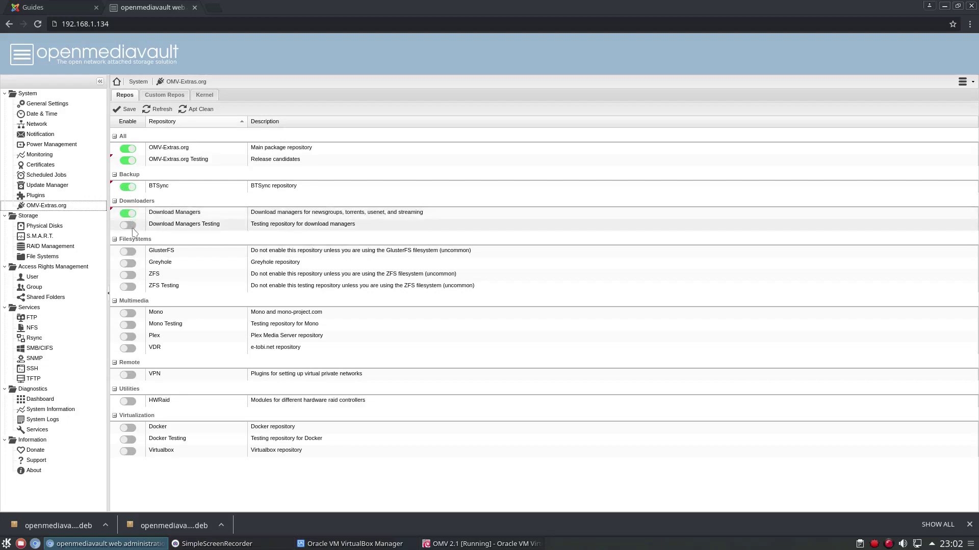
left_click(130, 338)
left_click(128, 313)
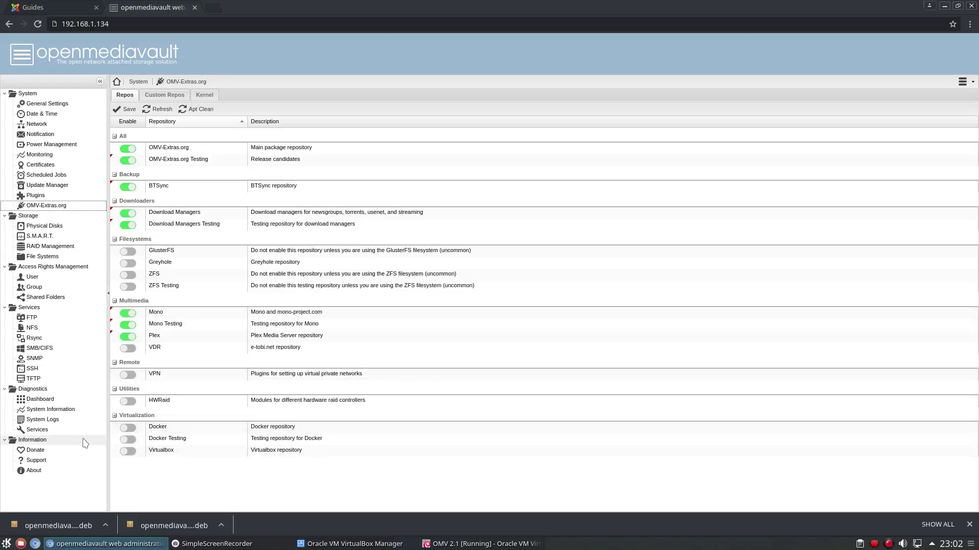
left_click(126, 109)
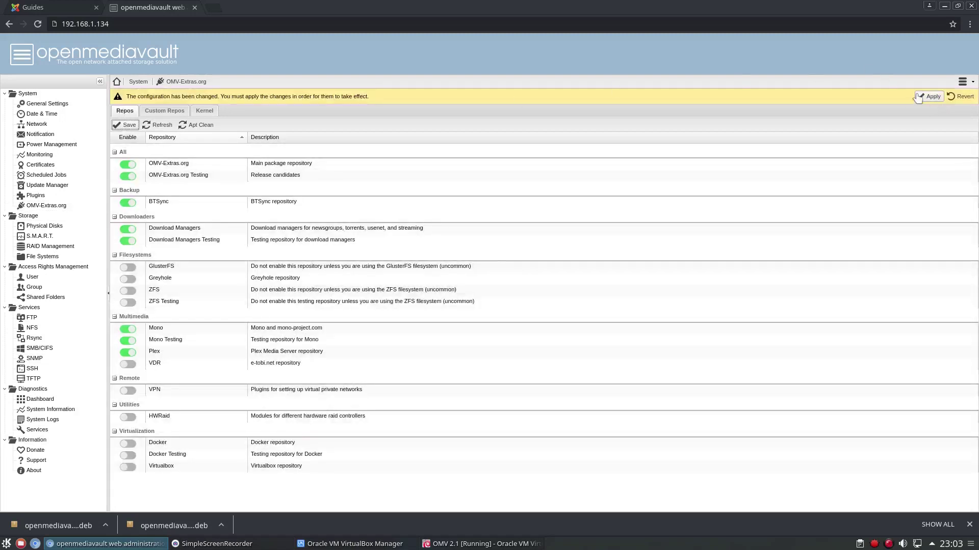
left_click(937, 99)
left_click(467, 293)
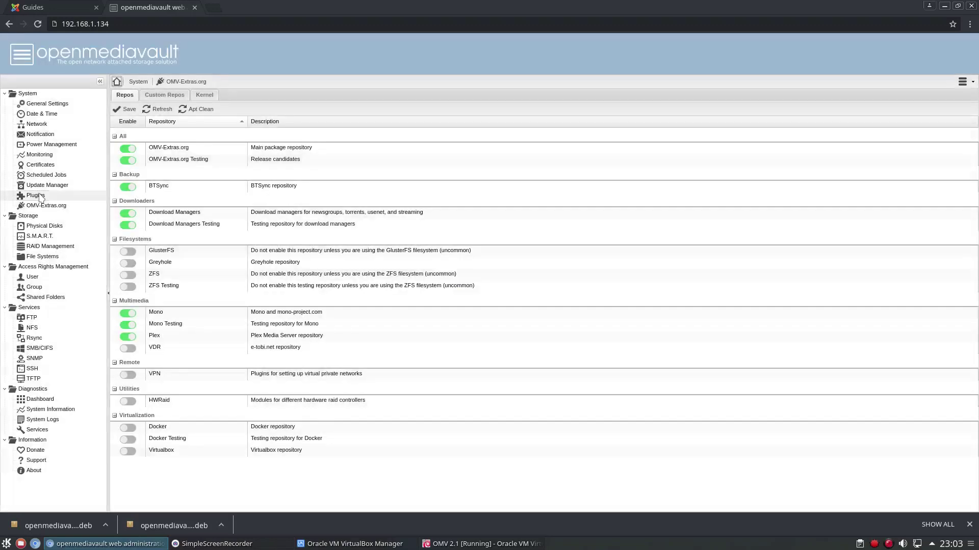
Step: Reopen System > Plugins and scroll down through the expanded extra plugin list
left_click(37, 196)
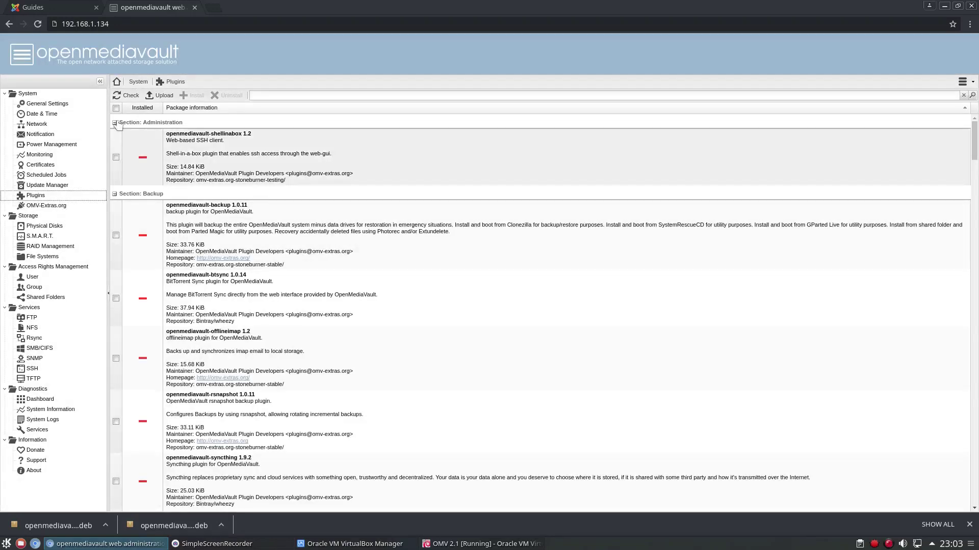
scroll(130, 172, "down", 3)
scroll(147, 283, "down", 12)
scroll(147, 284, "down", 15)
scroll(148, 283, "down", 15)
scroll(148, 283, "down", 15)
scroll(147, 283, "down", 14)
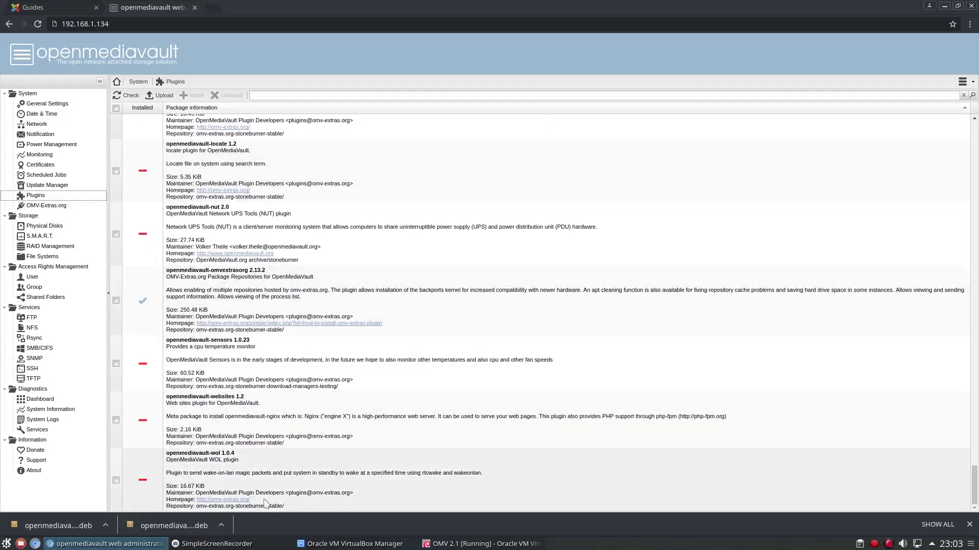
Step: Scroll back up past Gaming to the Filesystems plugins folder2ram, iscsitarget and luksencryption
scroll(216, 458, "up", 1)
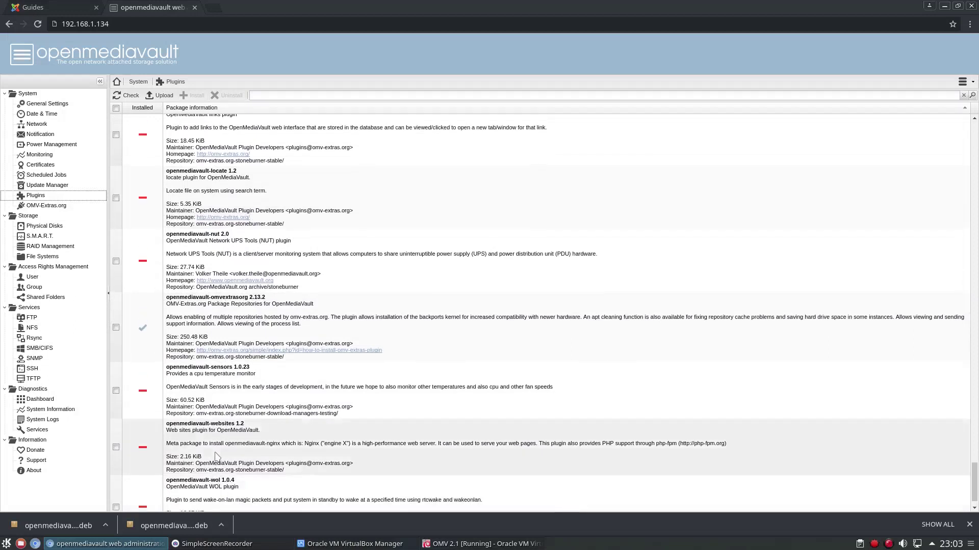
scroll(216, 456, "up", 3)
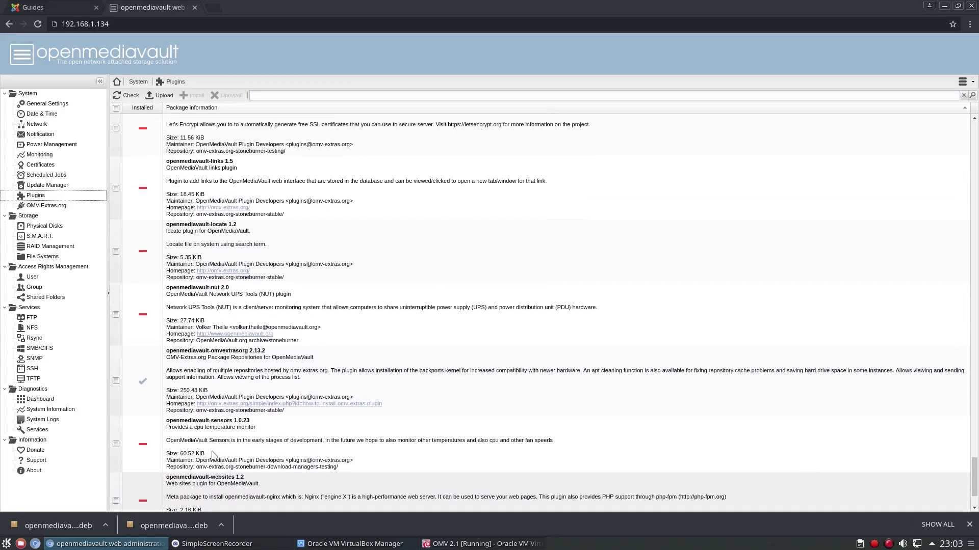
scroll(214, 455, "up", 3)
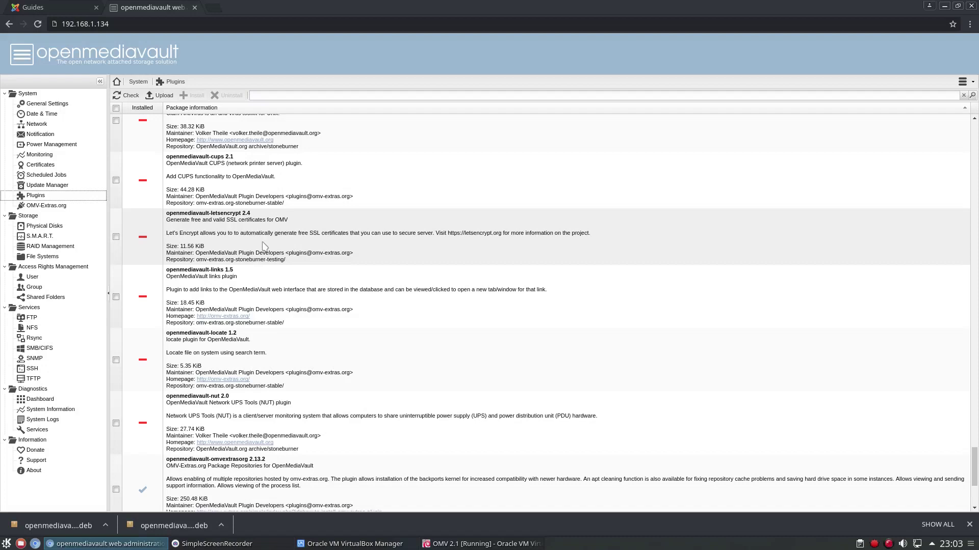
scroll(265, 247, "up", 1)
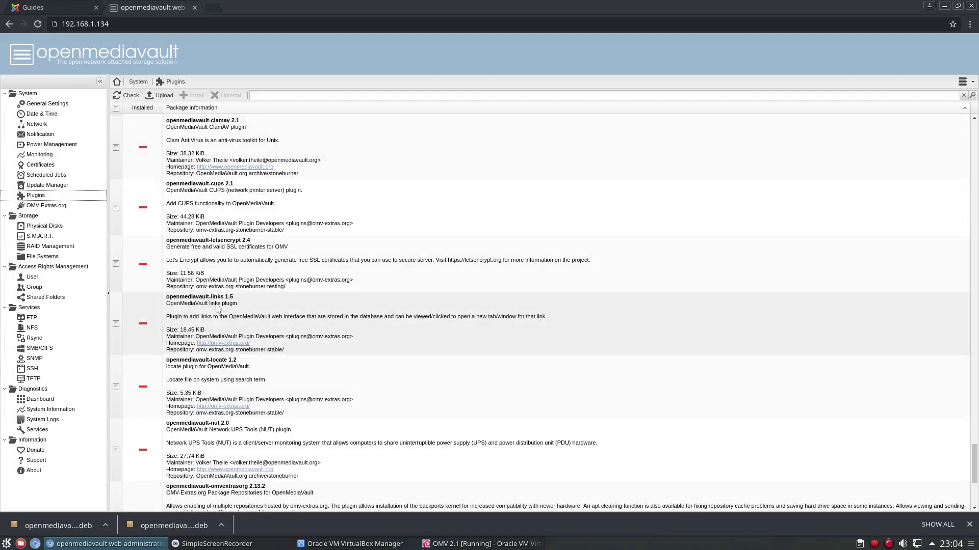
scroll(219, 304, "up", 1)
scroll(236, 293, "up", 3)
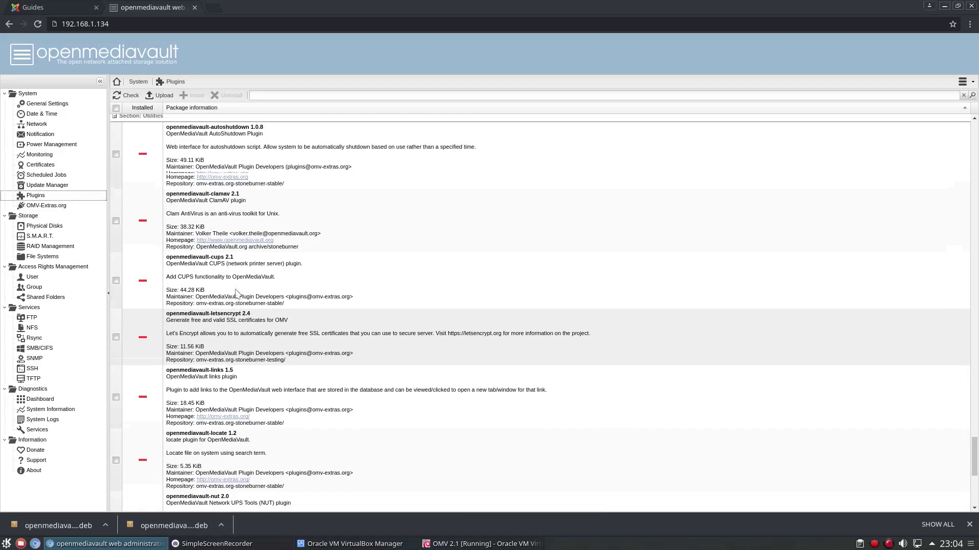
scroll(236, 293, "up", 4)
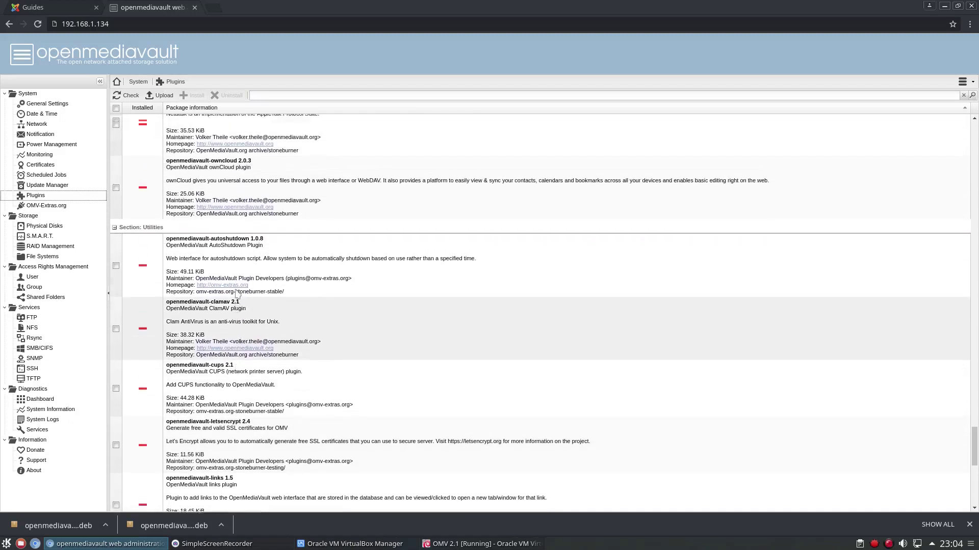
scroll(249, 321, "up", 3)
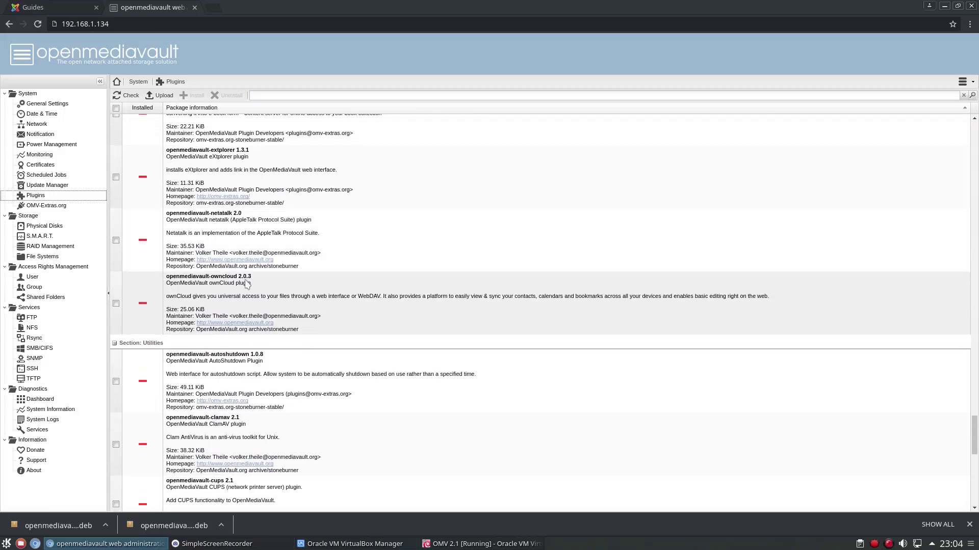
scroll(247, 284, "up", 3)
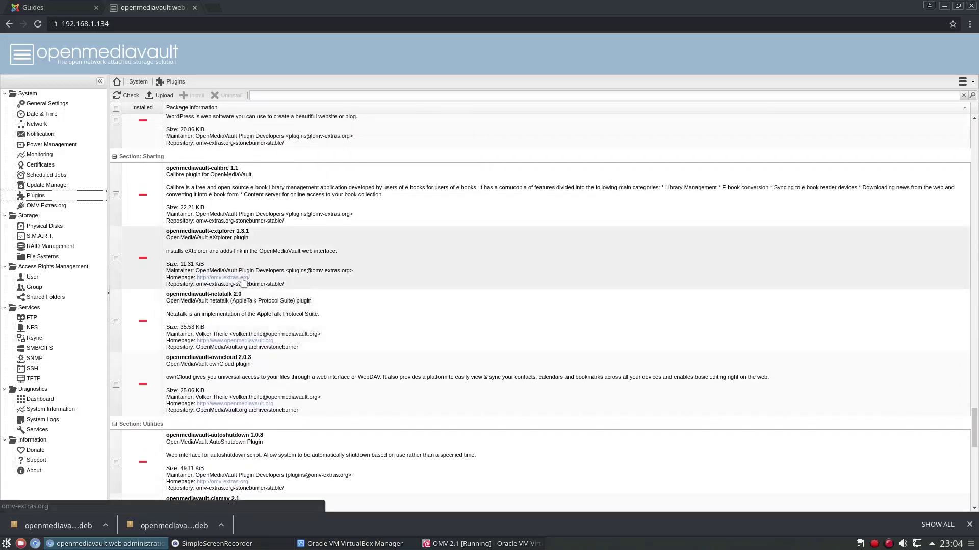
scroll(243, 281, "up", 3)
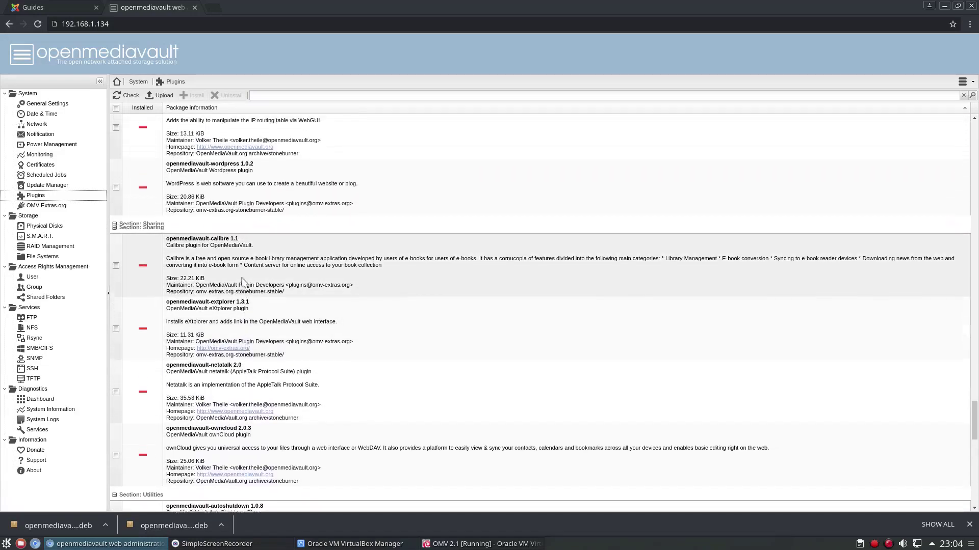
scroll(244, 283, "up", 1)
scroll(243, 281, "up", 2)
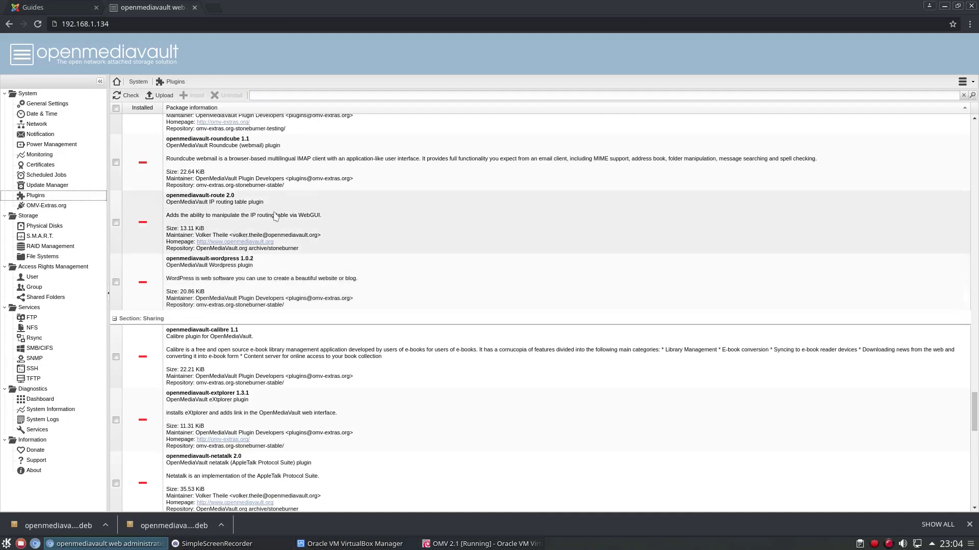
scroll(275, 216, "up", 1)
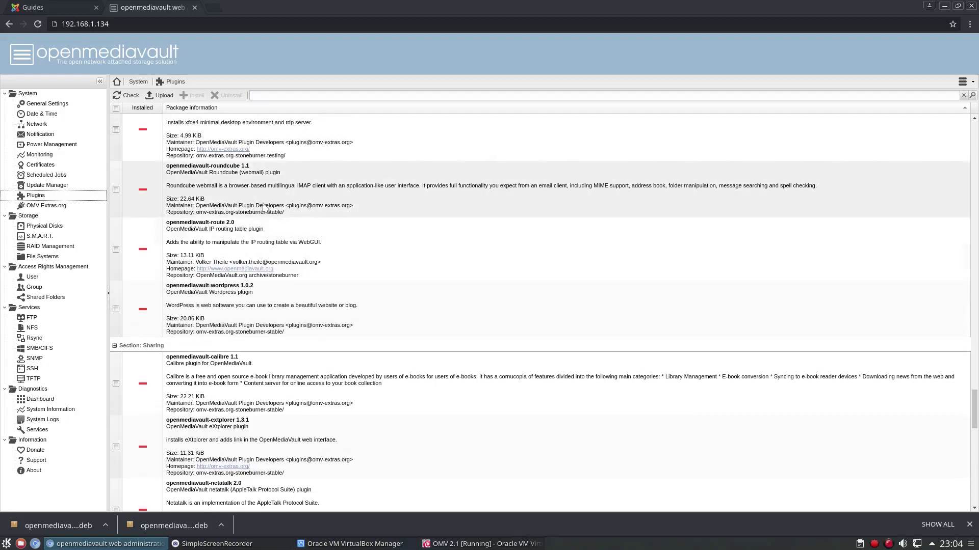
scroll(266, 212, "up", 2)
scroll(265, 207, "up", 1)
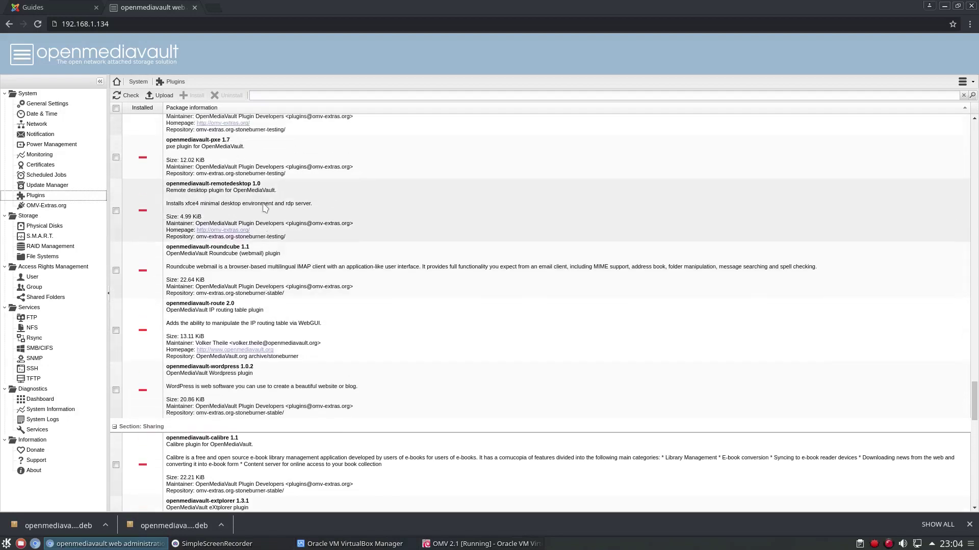
scroll(265, 206, "up", 3)
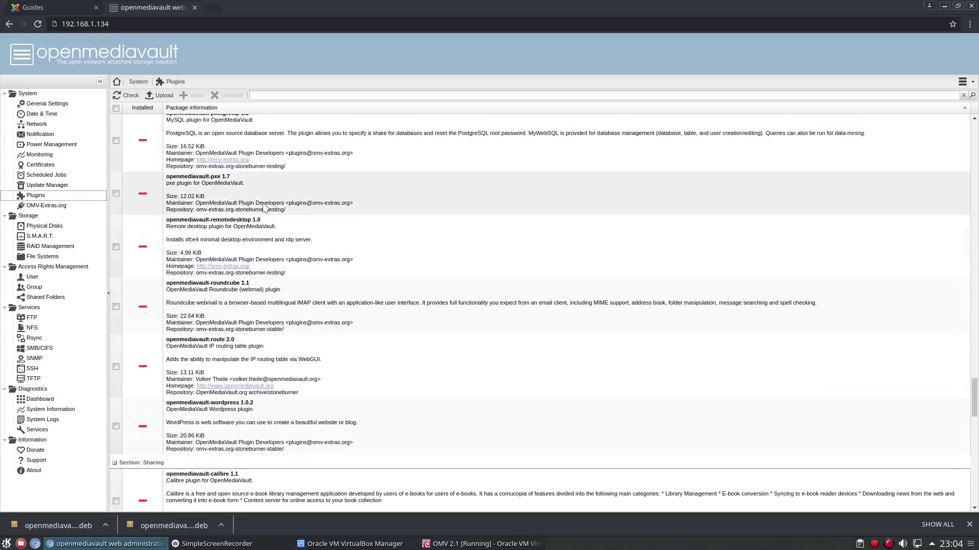
scroll(261, 203, "up", 1)
scroll(261, 204, "up", 3)
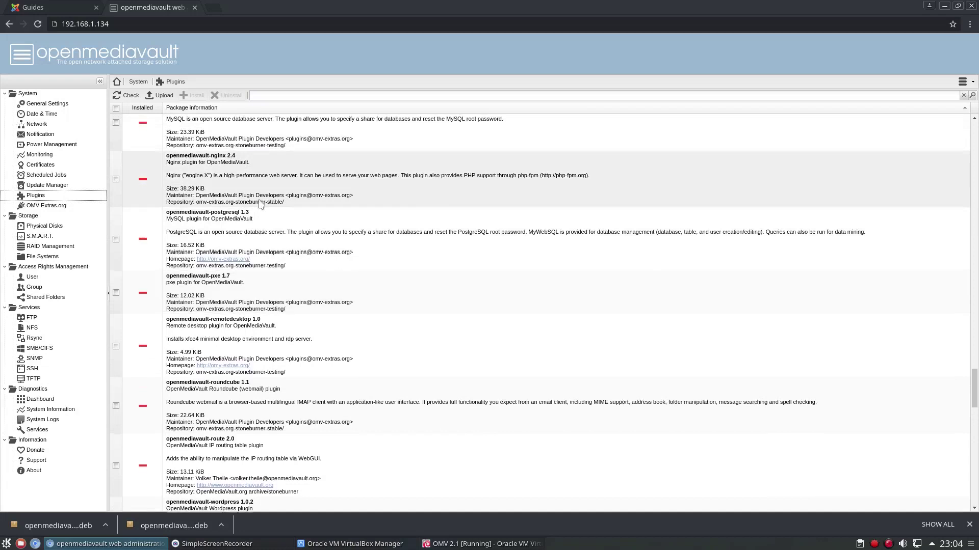
scroll(261, 203, "up", 1)
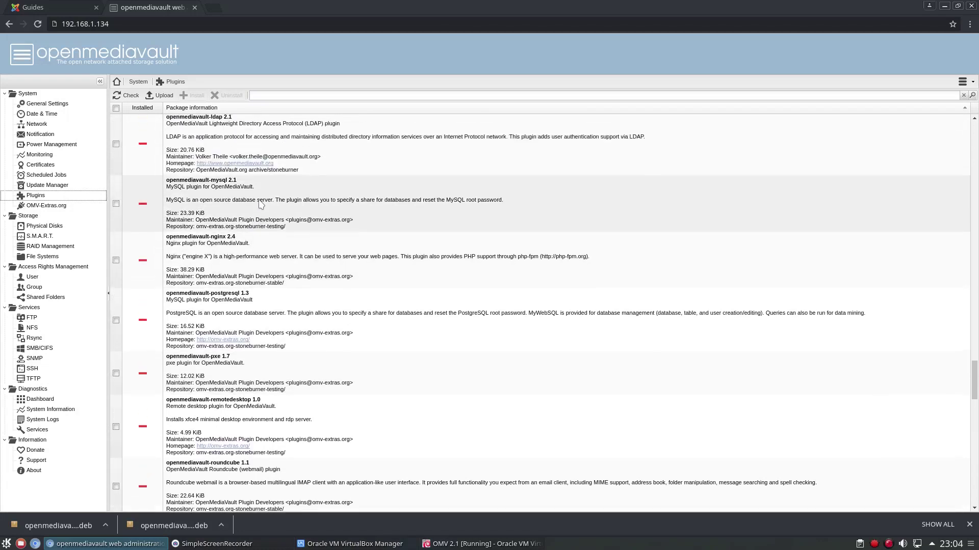
scroll(235, 202, "up", 3)
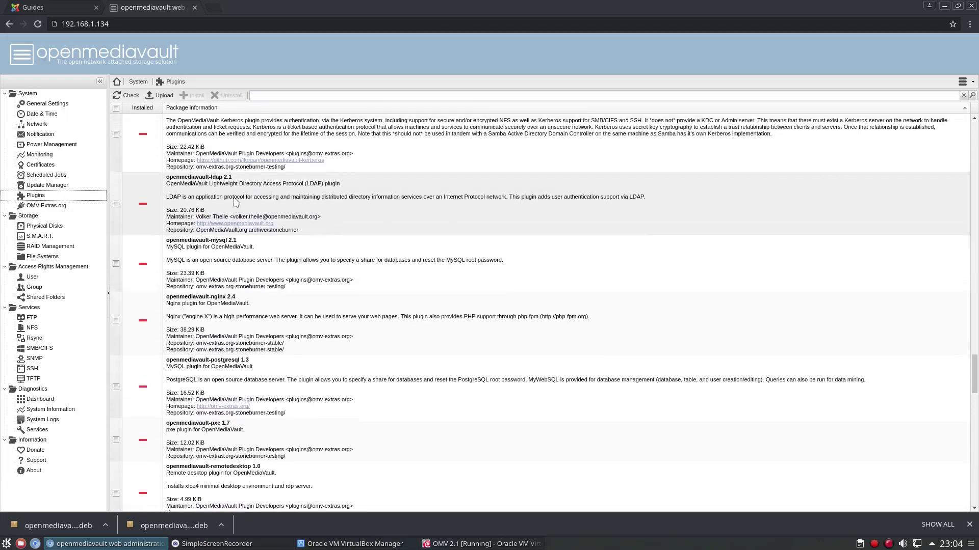
scroll(235, 201, "up", 4)
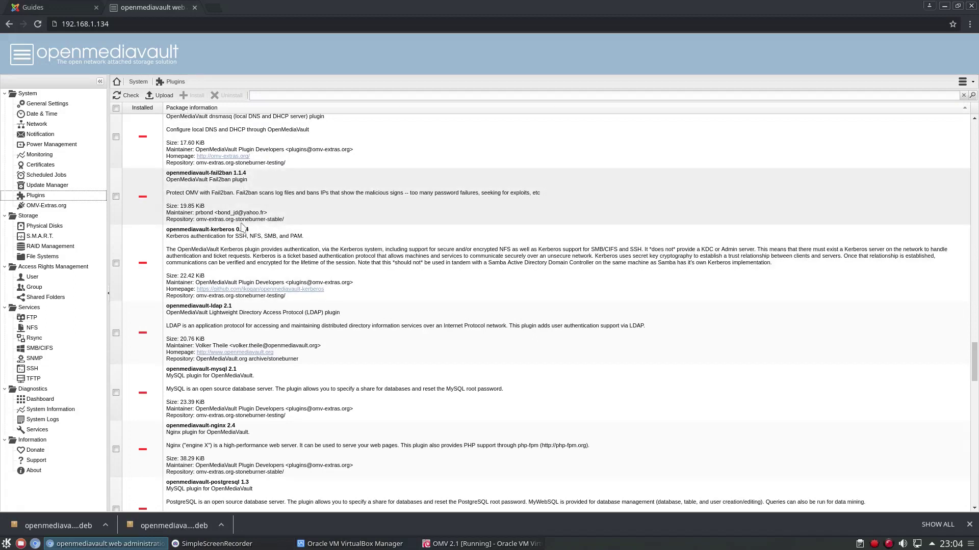
scroll(244, 215, "up", 1)
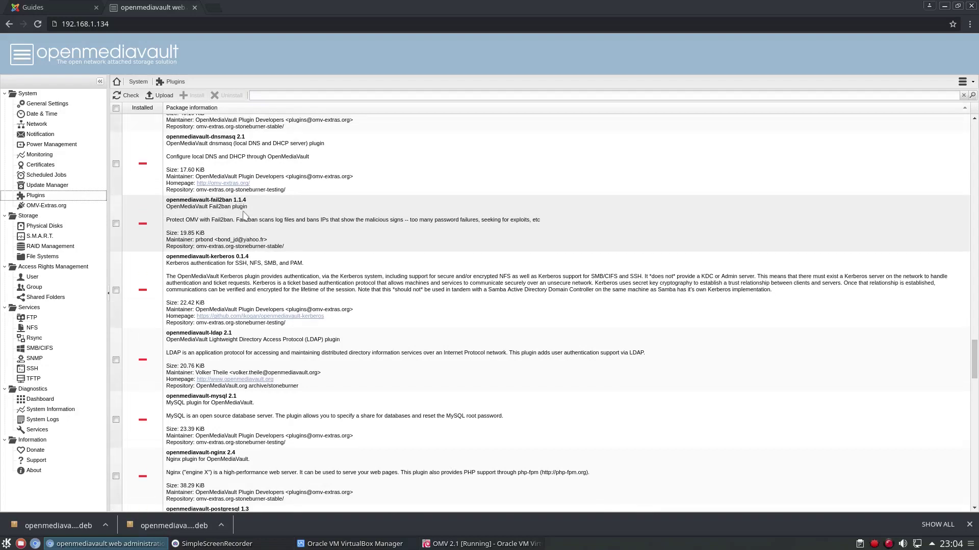
scroll(254, 217, "up", 1)
scroll(253, 217, "up", 1)
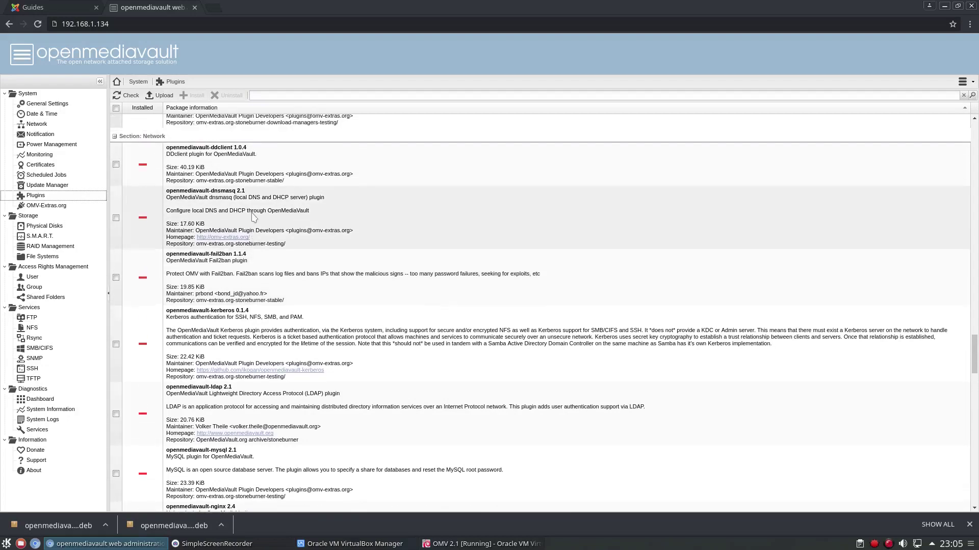
scroll(253, 218, "up", 1)
scroll(257, 220, "up", 4)
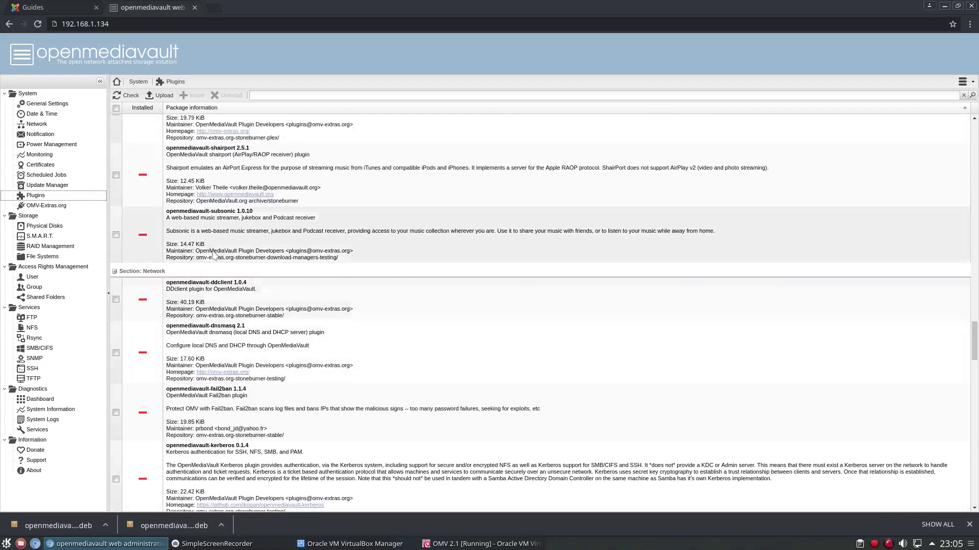
scroll(213, 251, "up", 3)
scroll(213, 251, "up", 1)
scroll(236, 233, "up", 5)
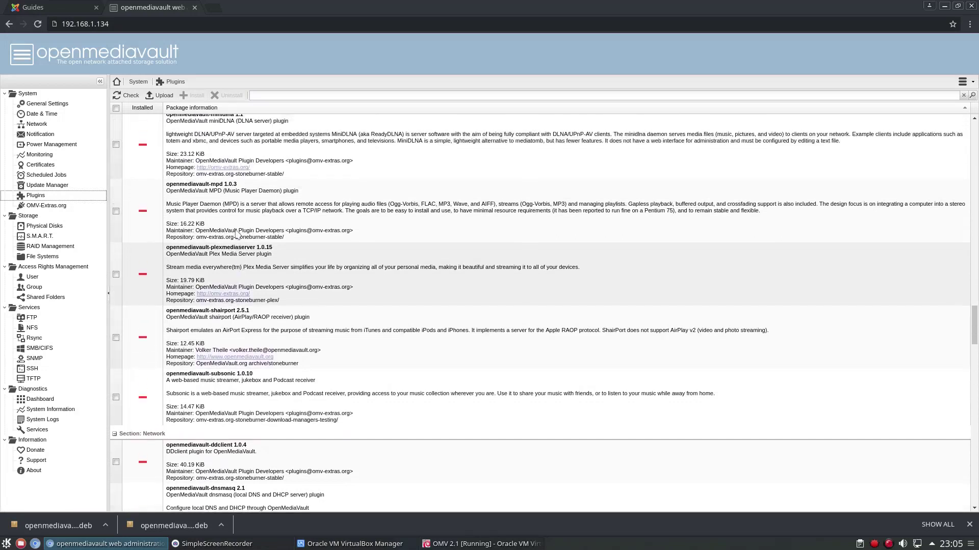
scroll(236, 234, "up", 5)
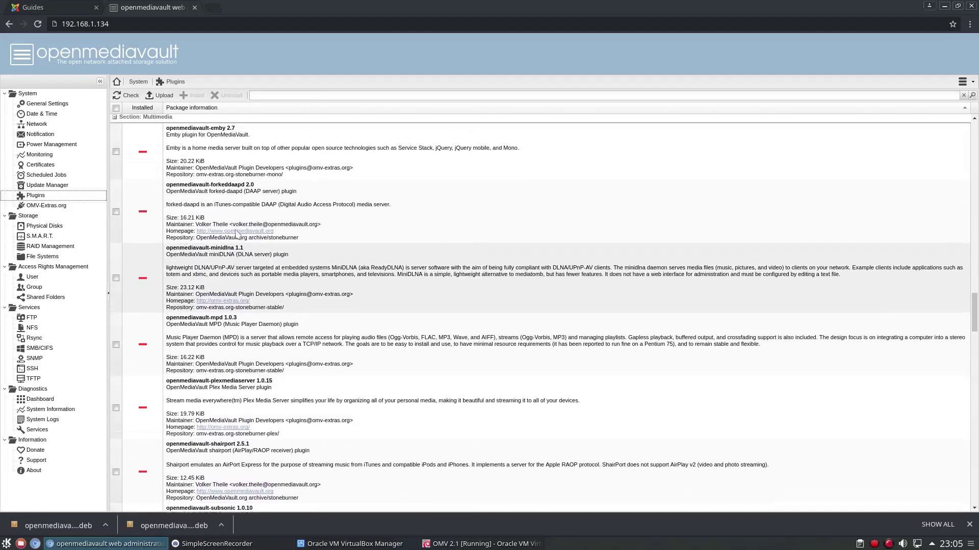
scroll(224, 234, "up", 2)
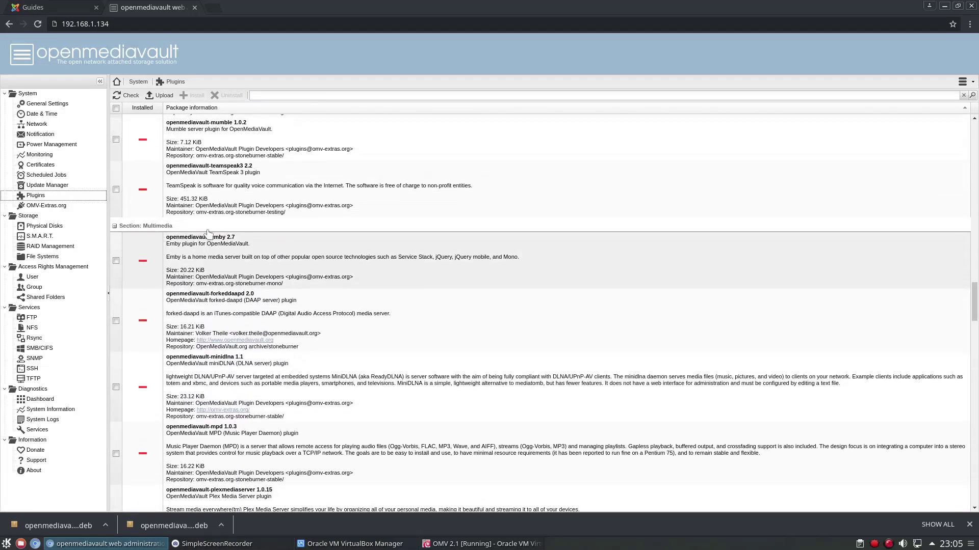
scroll(209, 235, "up", 3)
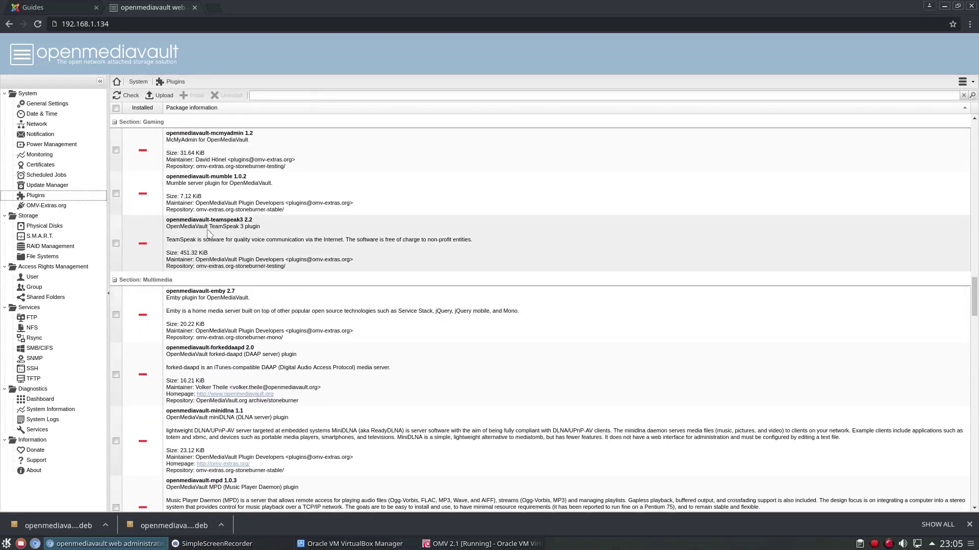
scroll(208, 235, "up", 4)
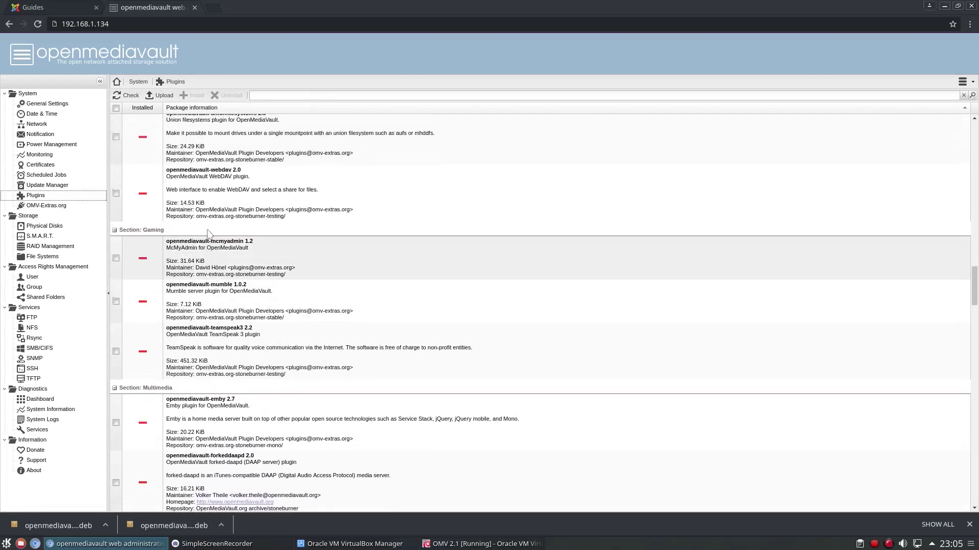
scroll(209, 235, "up", 3)
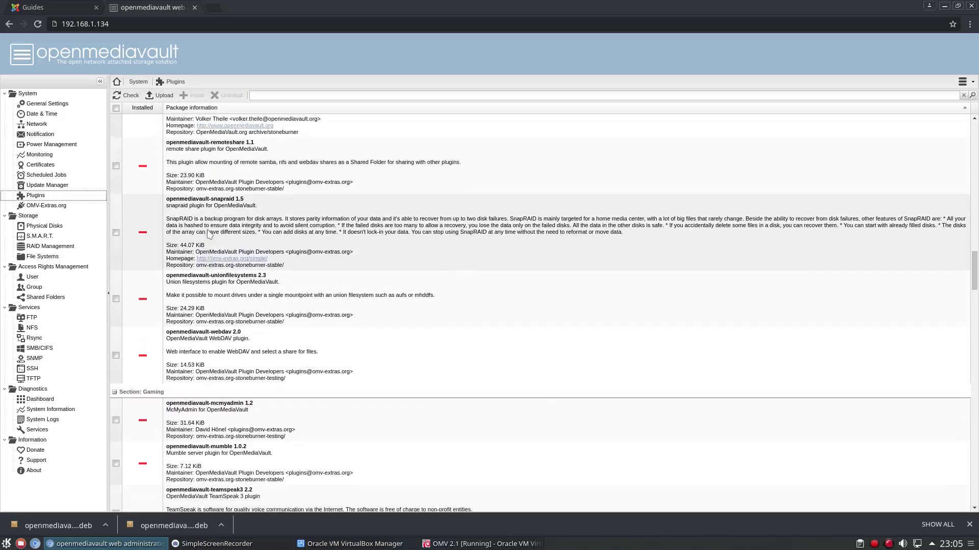
scroll(208, 234, "up", 3)
scroll(208, 233, "up", 5)
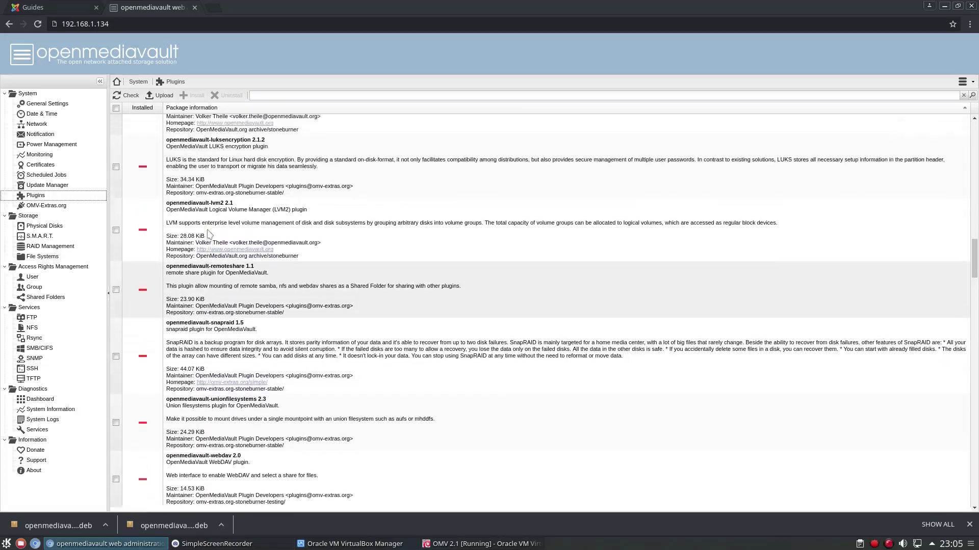
Step: Scroll up past Downloaders plugins like CouchPotato, NZBGet and SABnzbd to the Backup section header
scroll(209, 234, "up", 1)
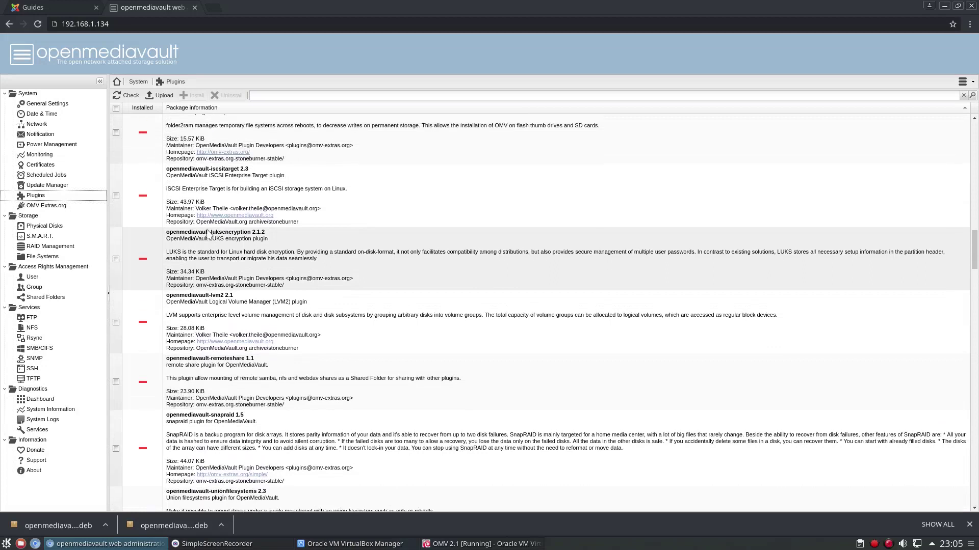
scroll(209, 235, "up", 4)
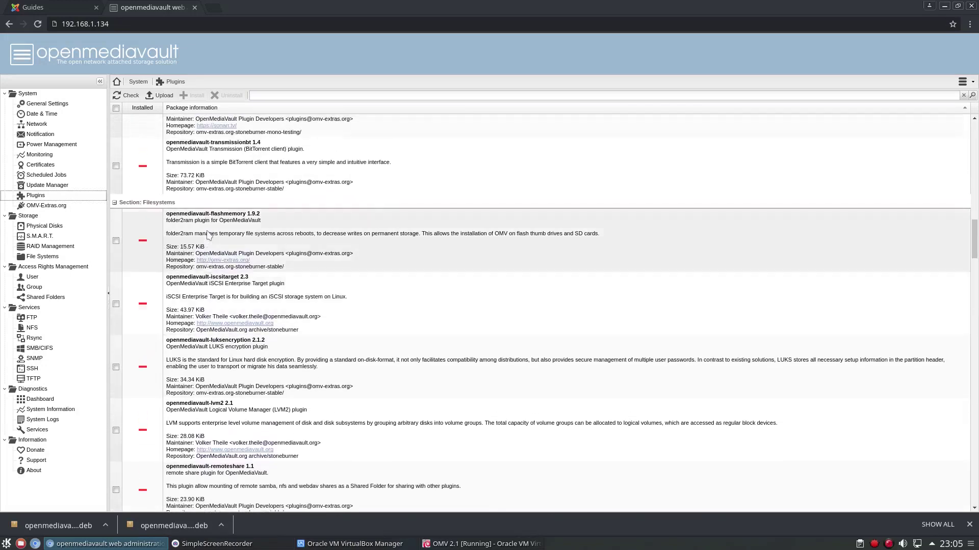
scroll(209, 235, "up", 3)
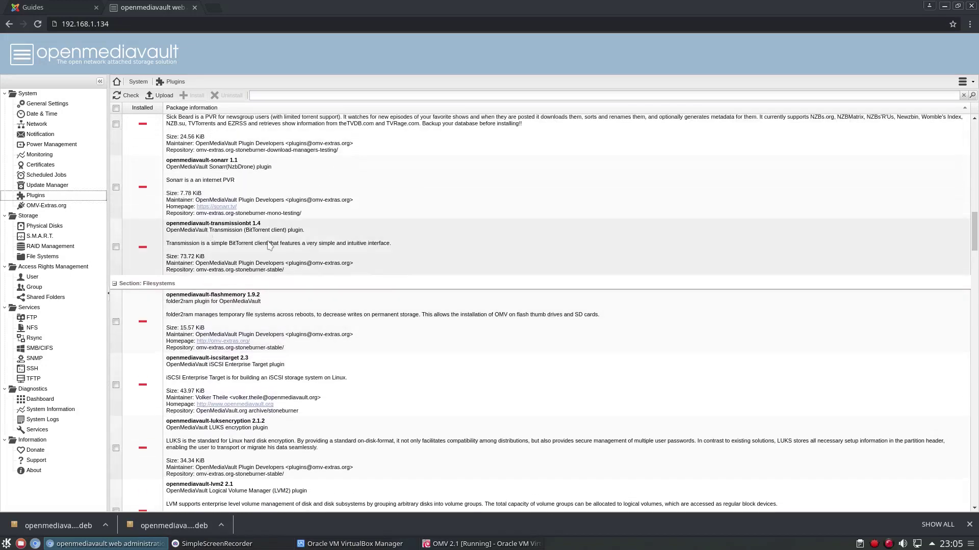
scroll(265, 244, "up", 1)
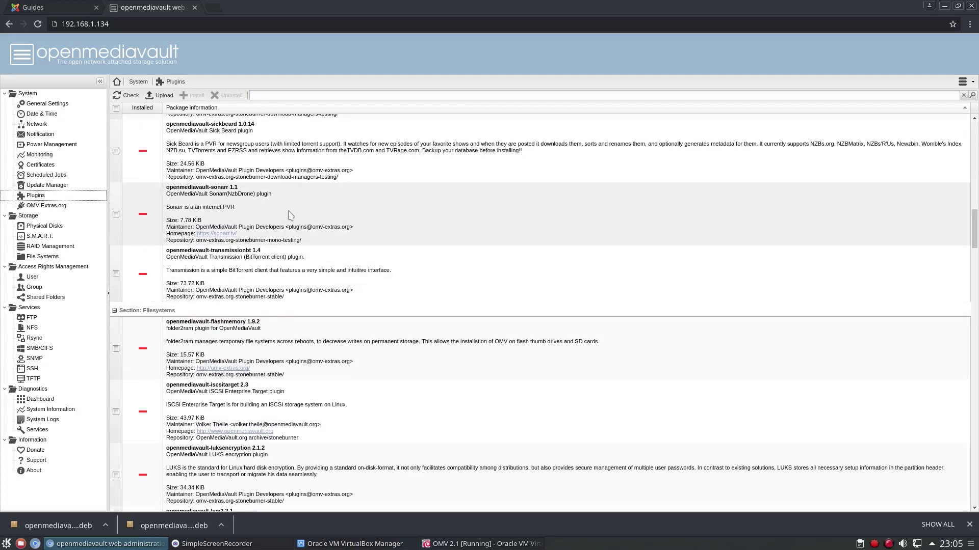
scroll(290, 215, "up", 1)
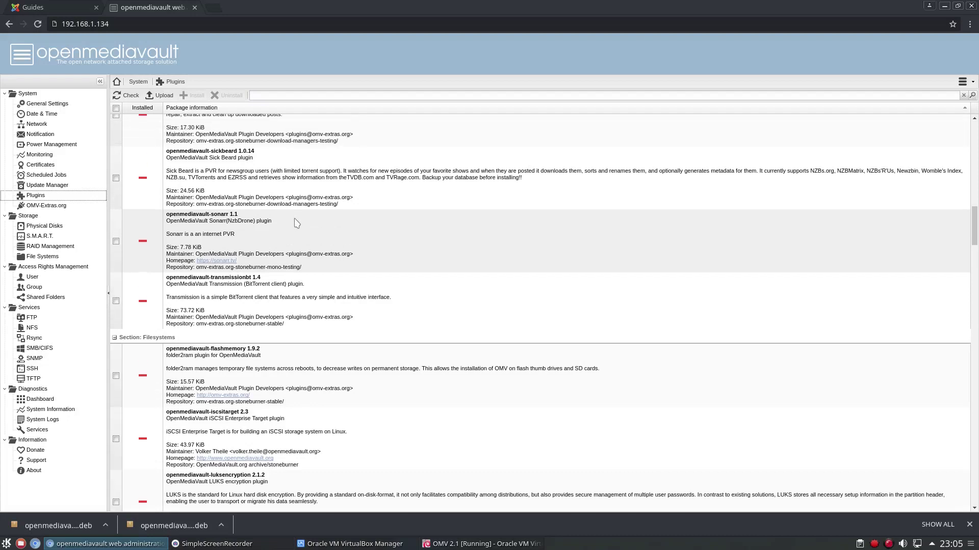
scroll(285, 220, "up", 1)
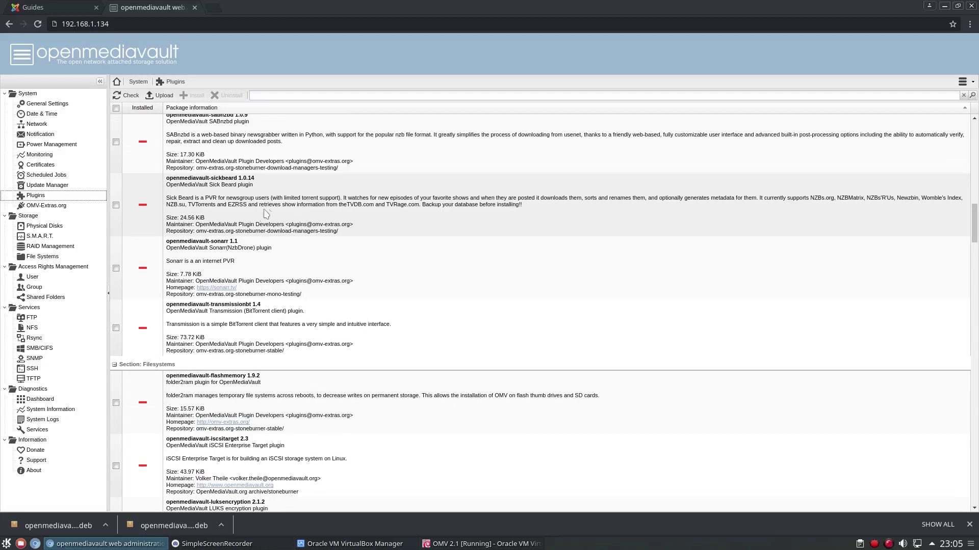
scroll(270, 211, "up", 2)
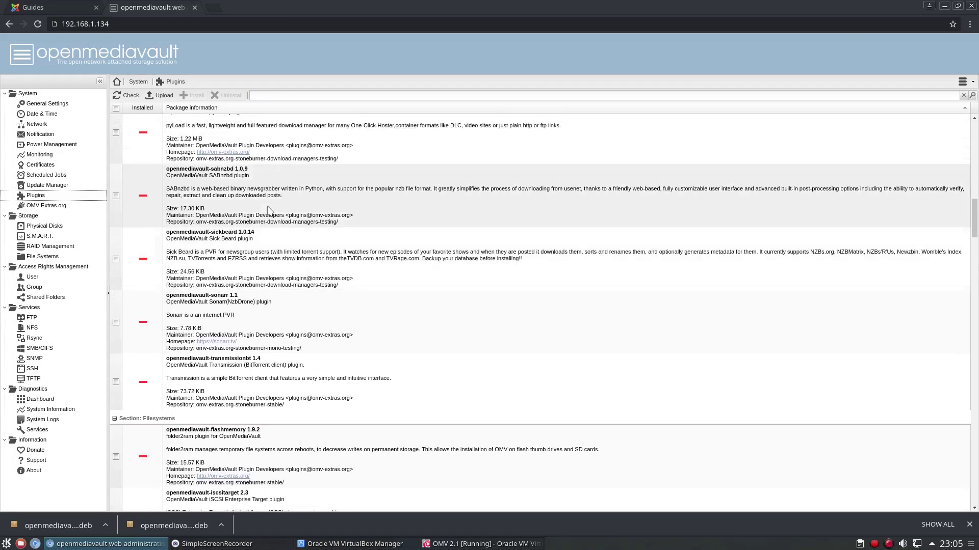
scroll(270, 212, "up", 4)
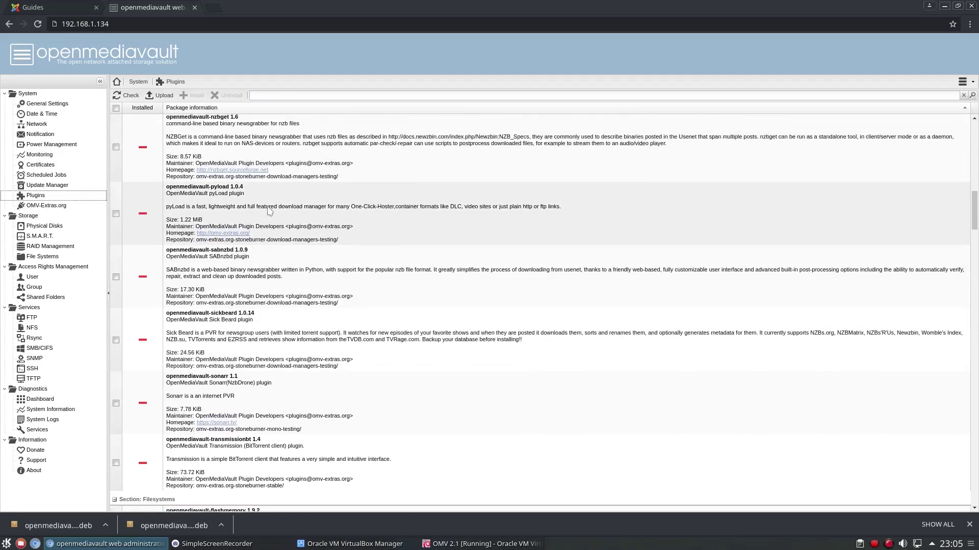
scroll(270, 212, "up", 2)
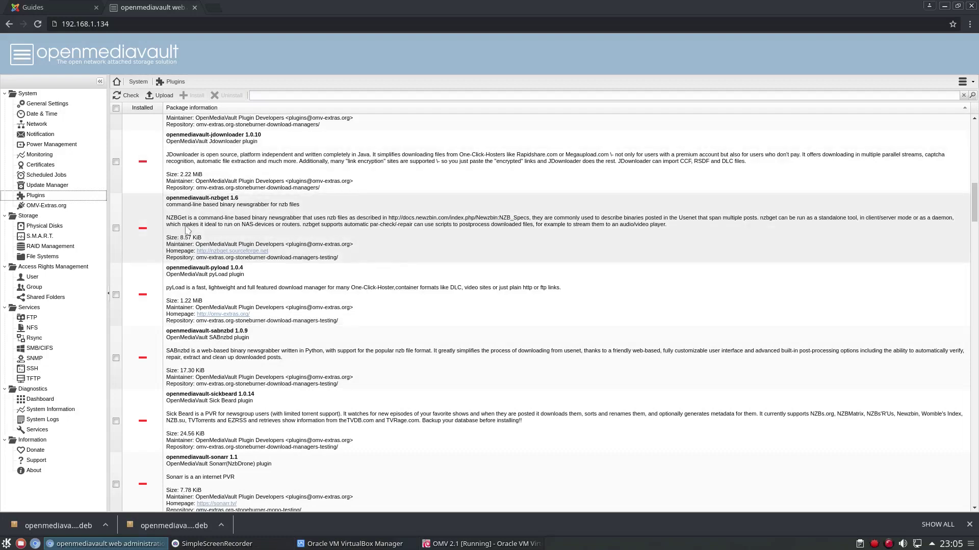
scroll(186, 229, "up", 2)
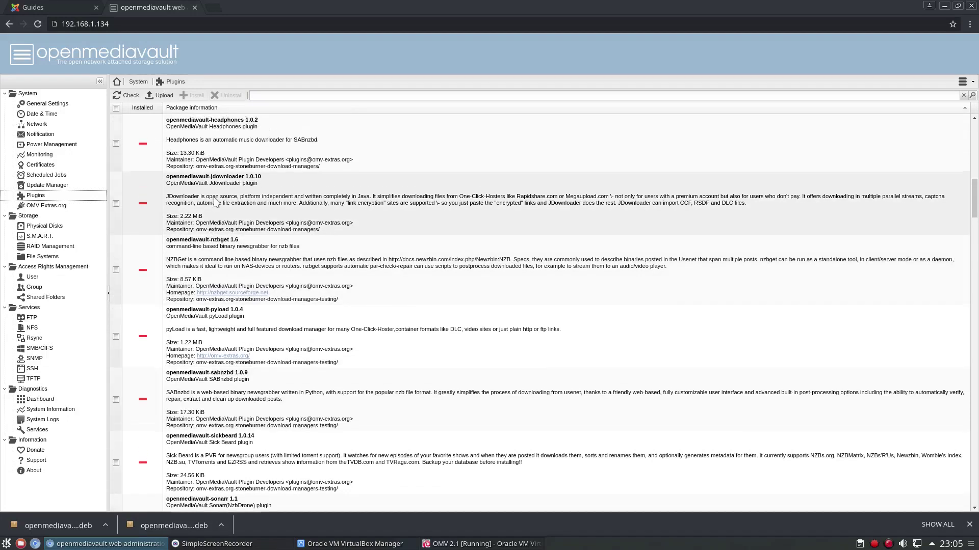
scroll(215, 202, "up", 3)
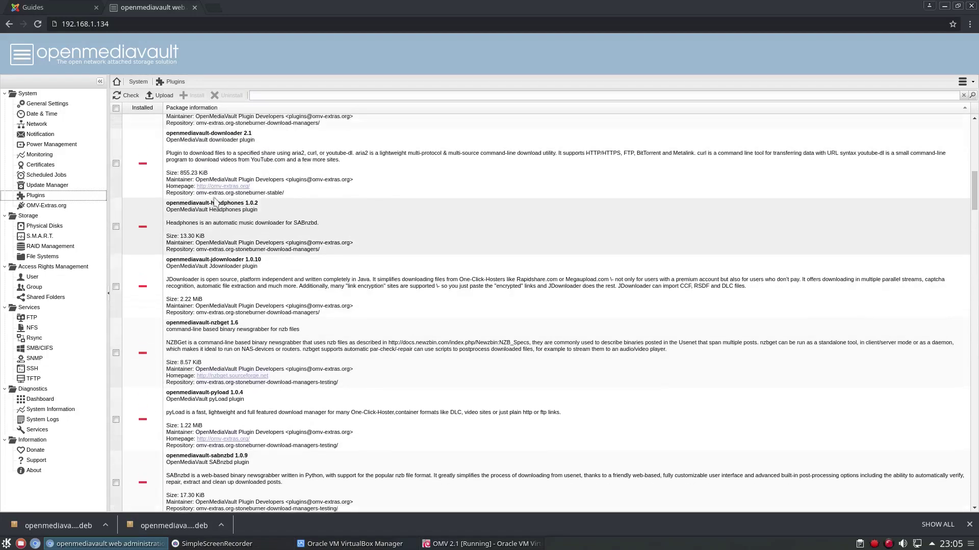
scroll(215, 201, "up", 3)
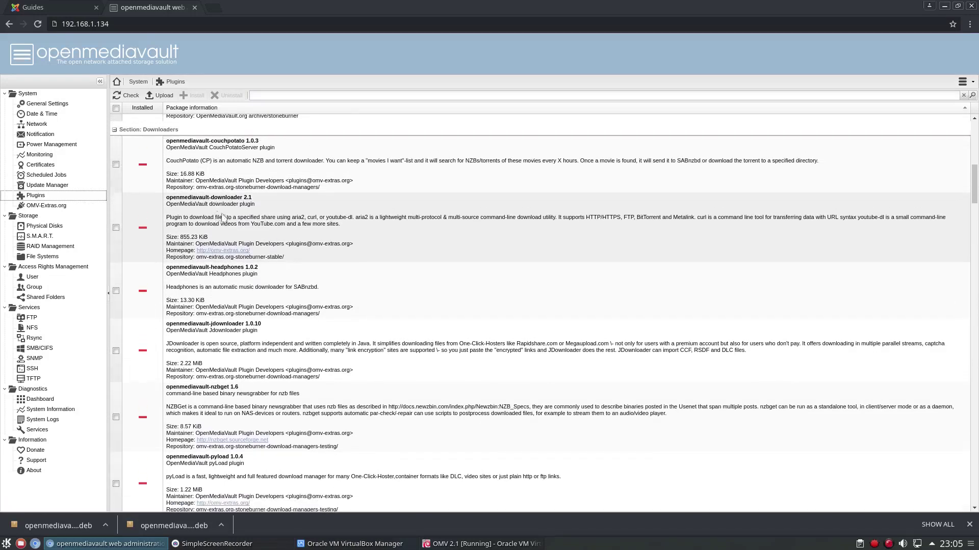
scroll(229, 179, "up", 7)
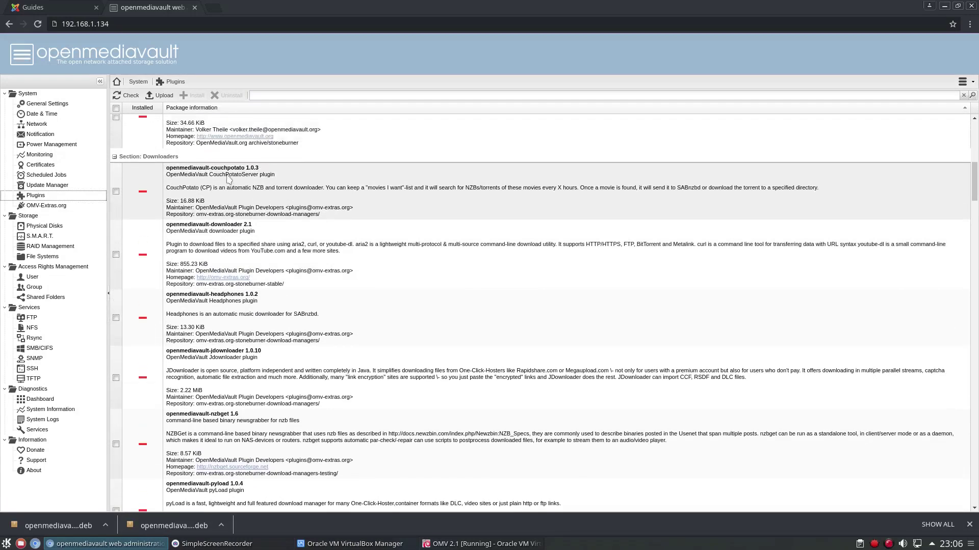
scroll(220, 184, "up", 1)
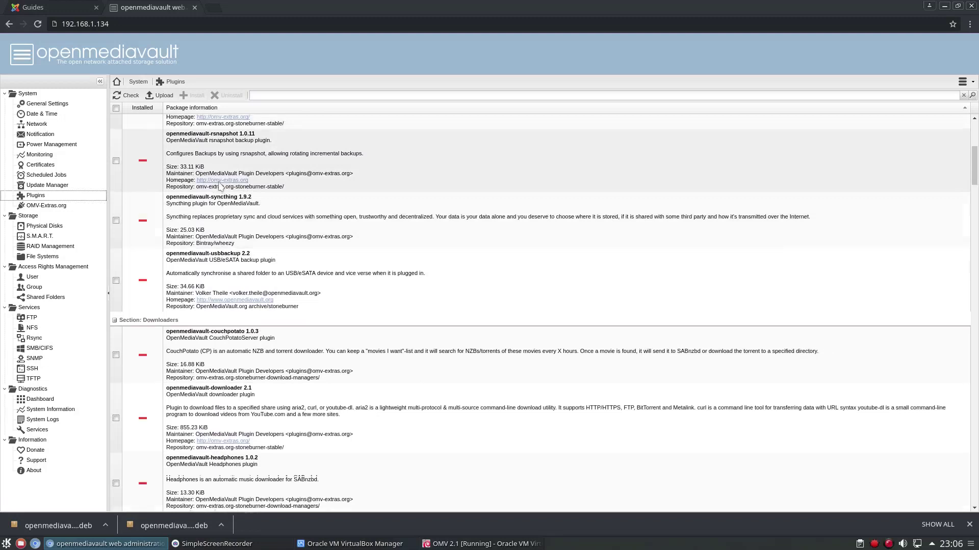
scroll(213, 254, "up", 3)
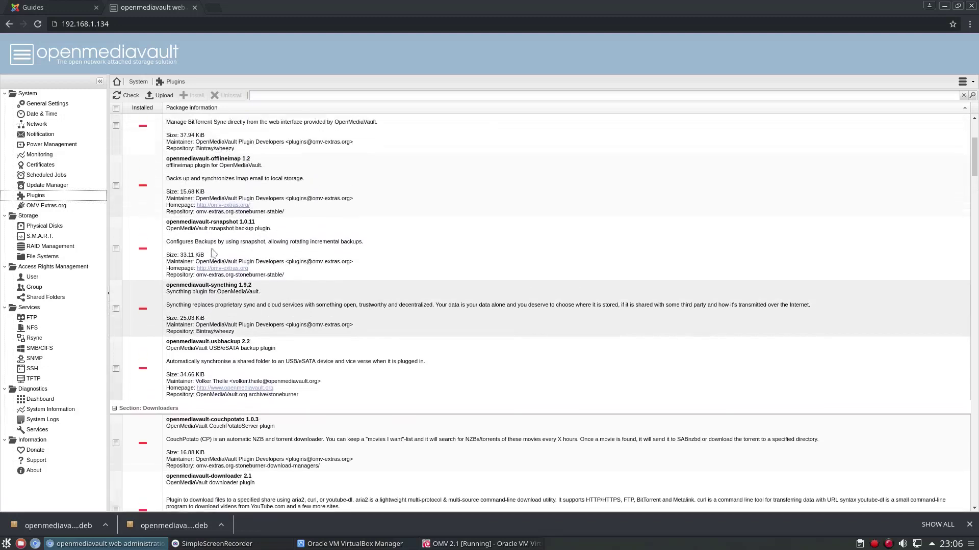
scroll(213, 258, "up", 2)
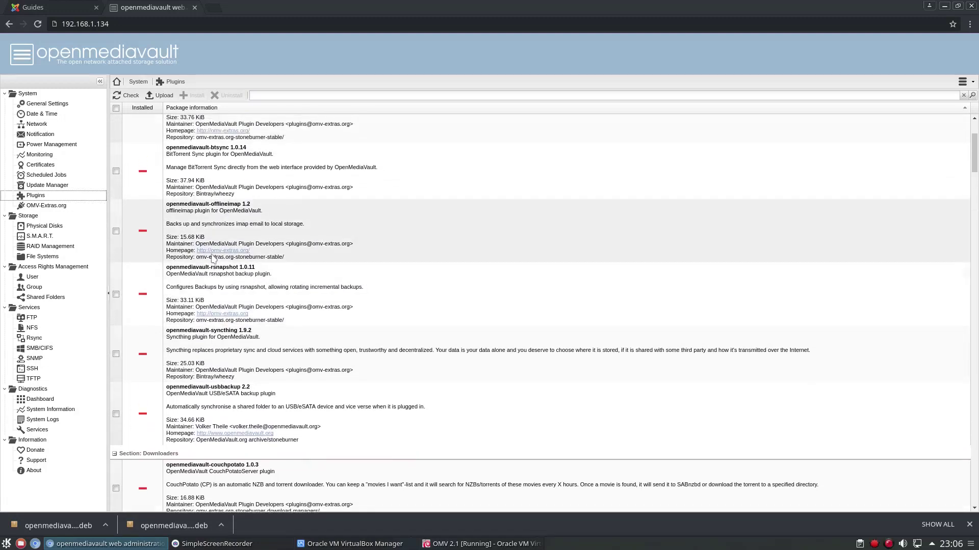
scroll(212, 259, "up", 2)
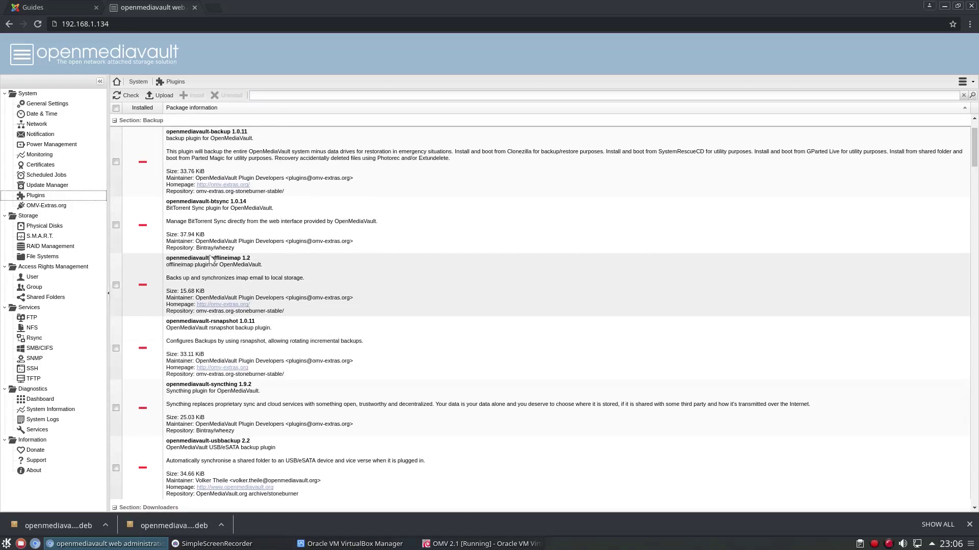
scroll(211, 248, "up", 2)
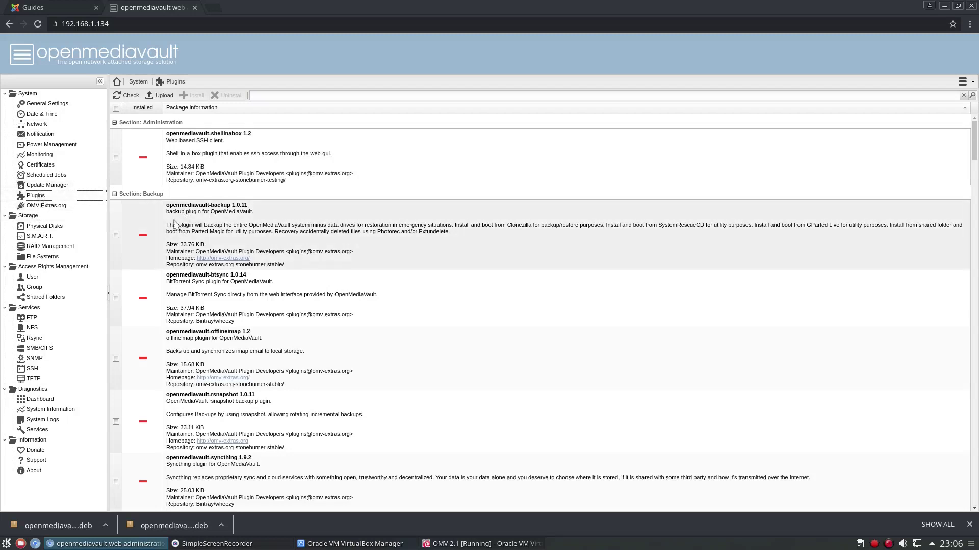
scroll(171, 247, "down", 4)
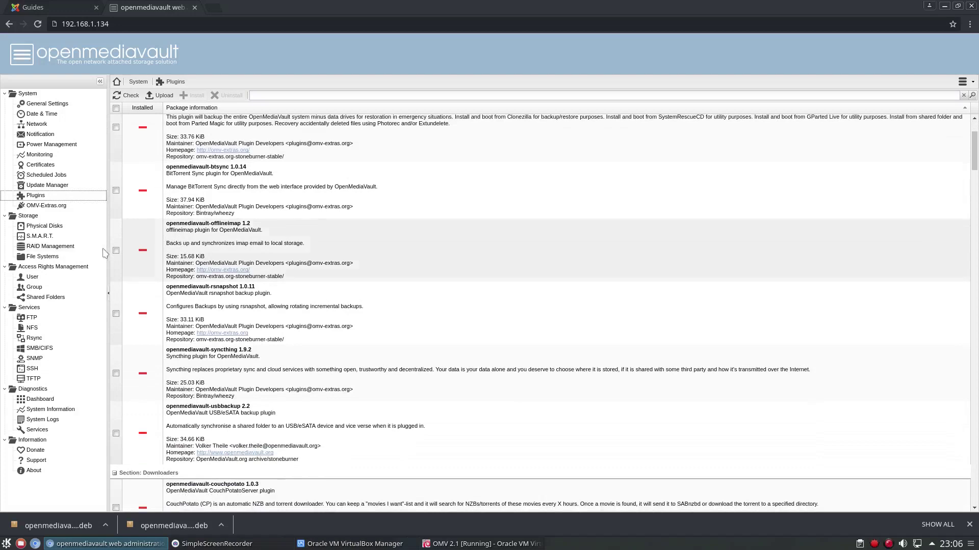